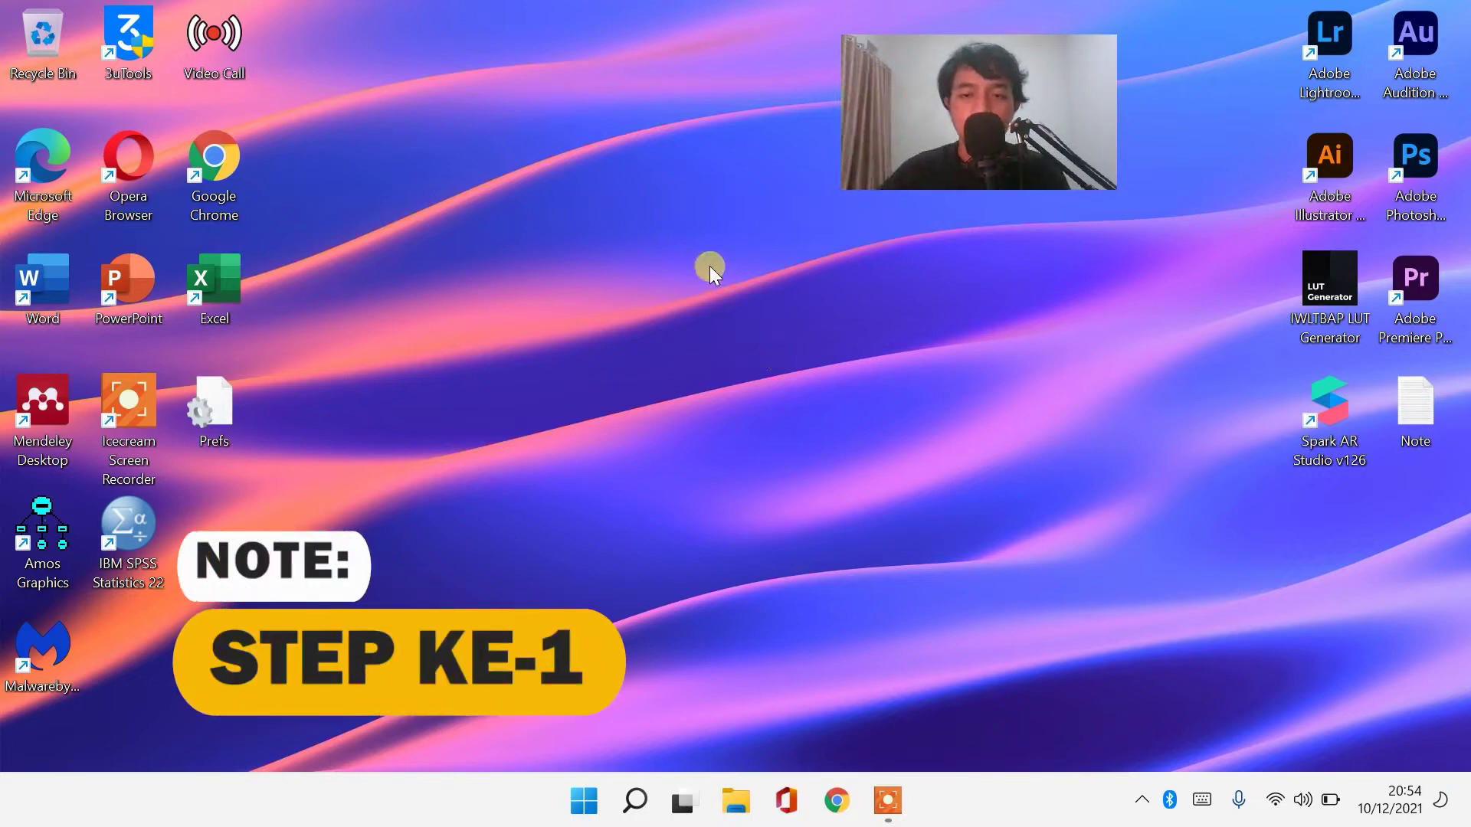
# Launch System Configuration by running msconfig and bring up its list of services.
pyautogui.rightClick(594, 801)
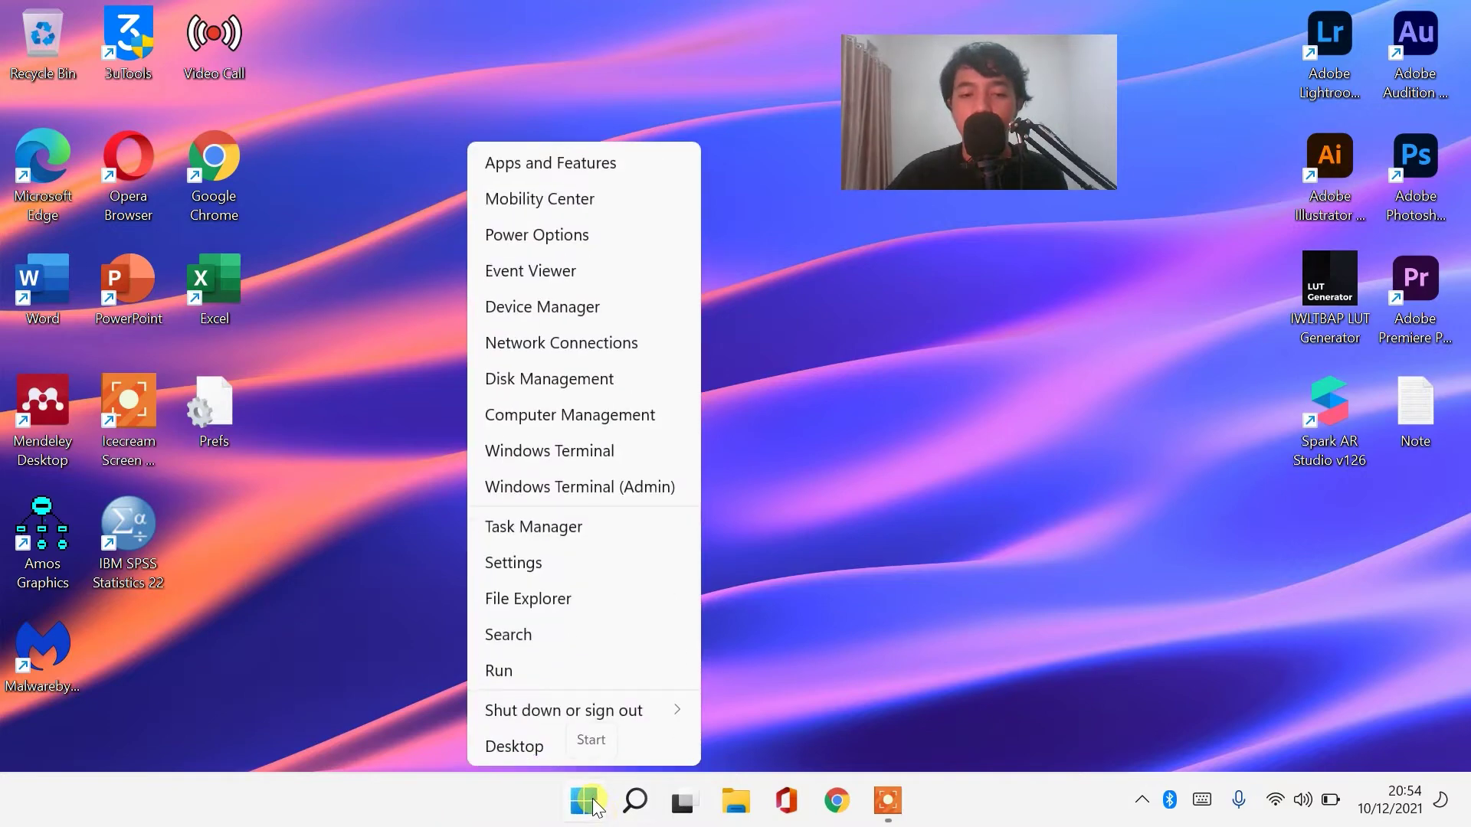
pyautogui.click(548, 673)
pyautogui.click(190, 637)
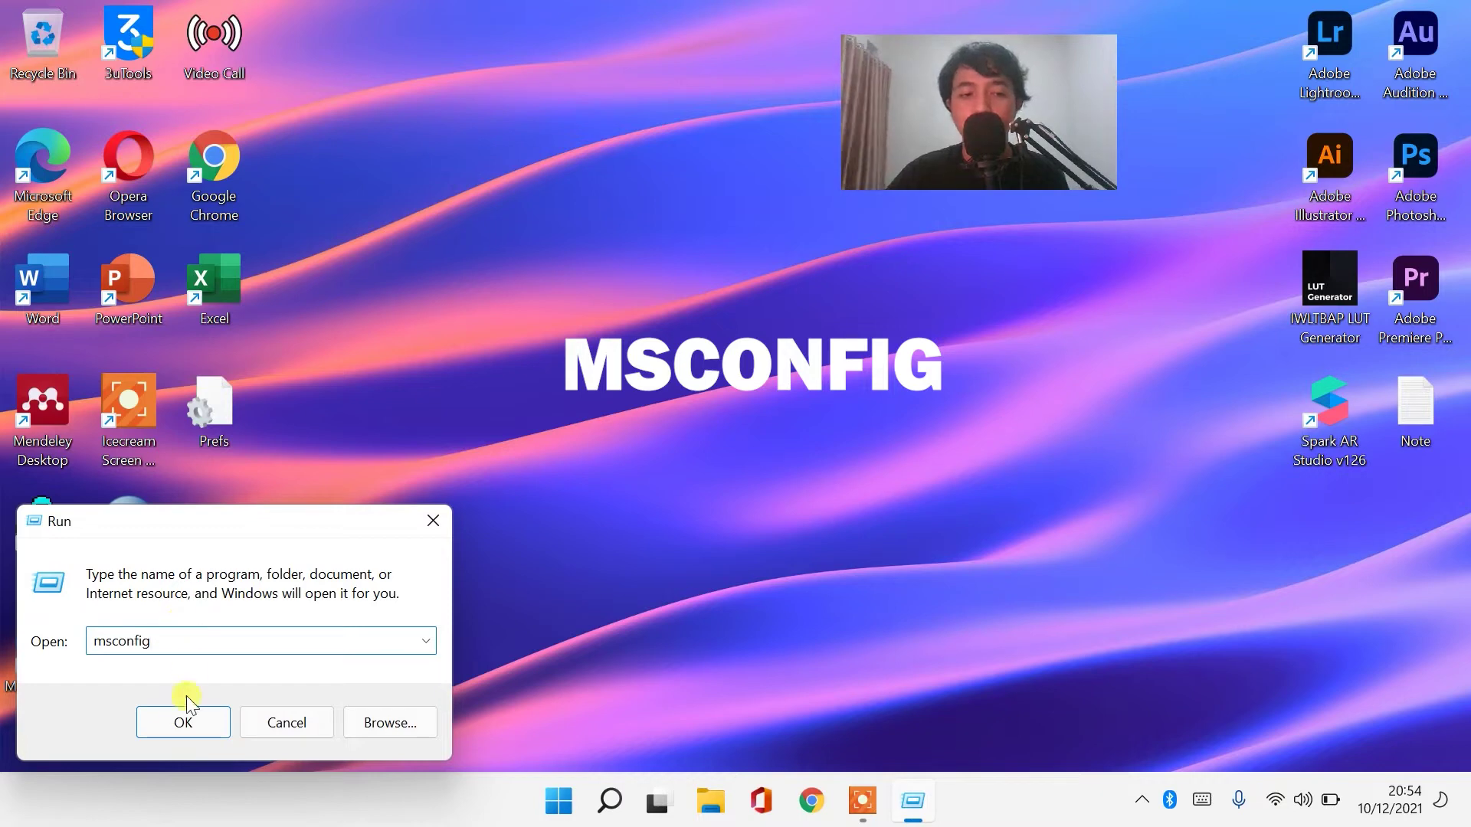
pyautogui.click(182, 722)
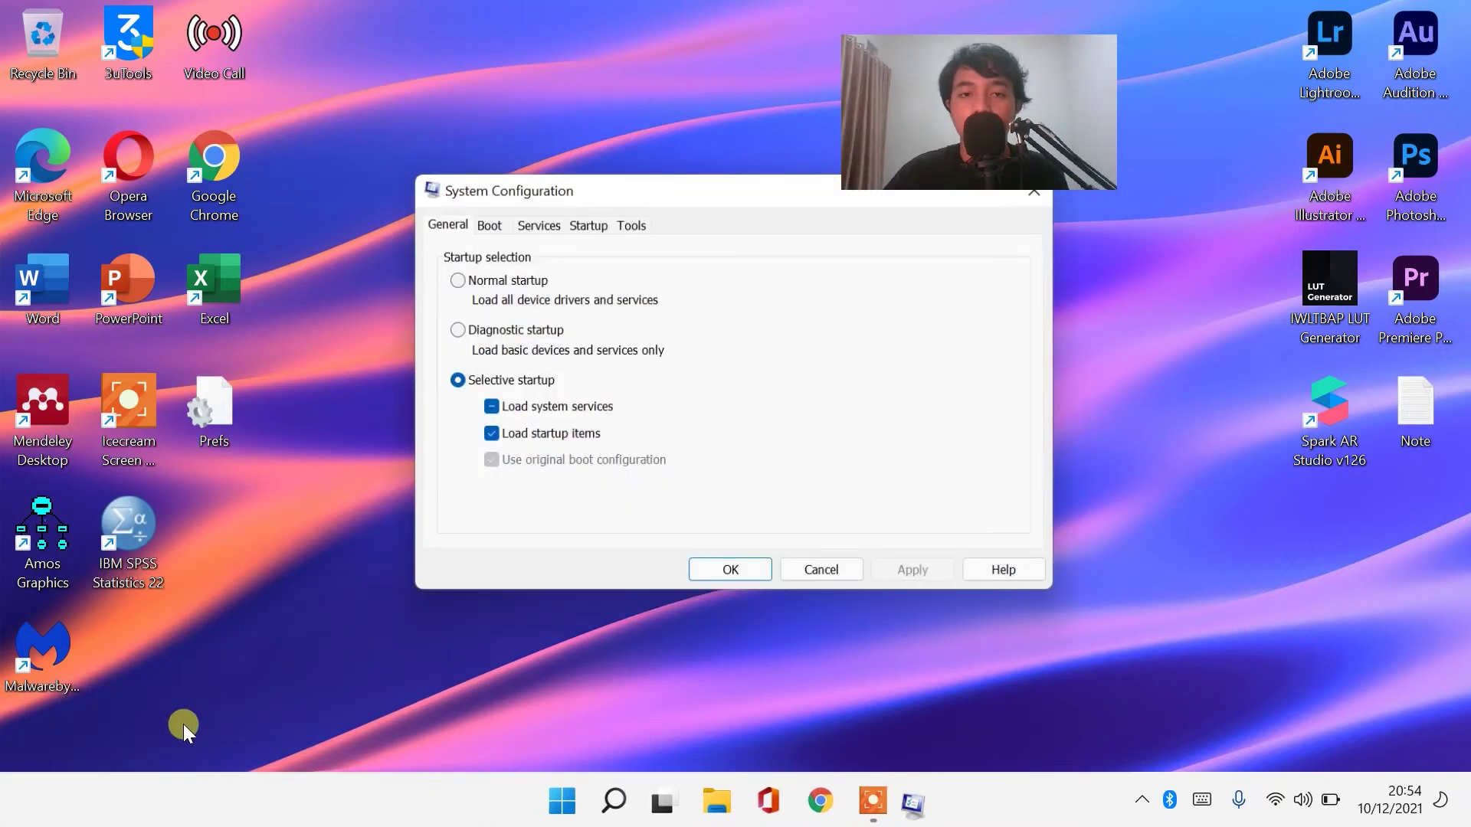
pyautogui.click(545, 223)
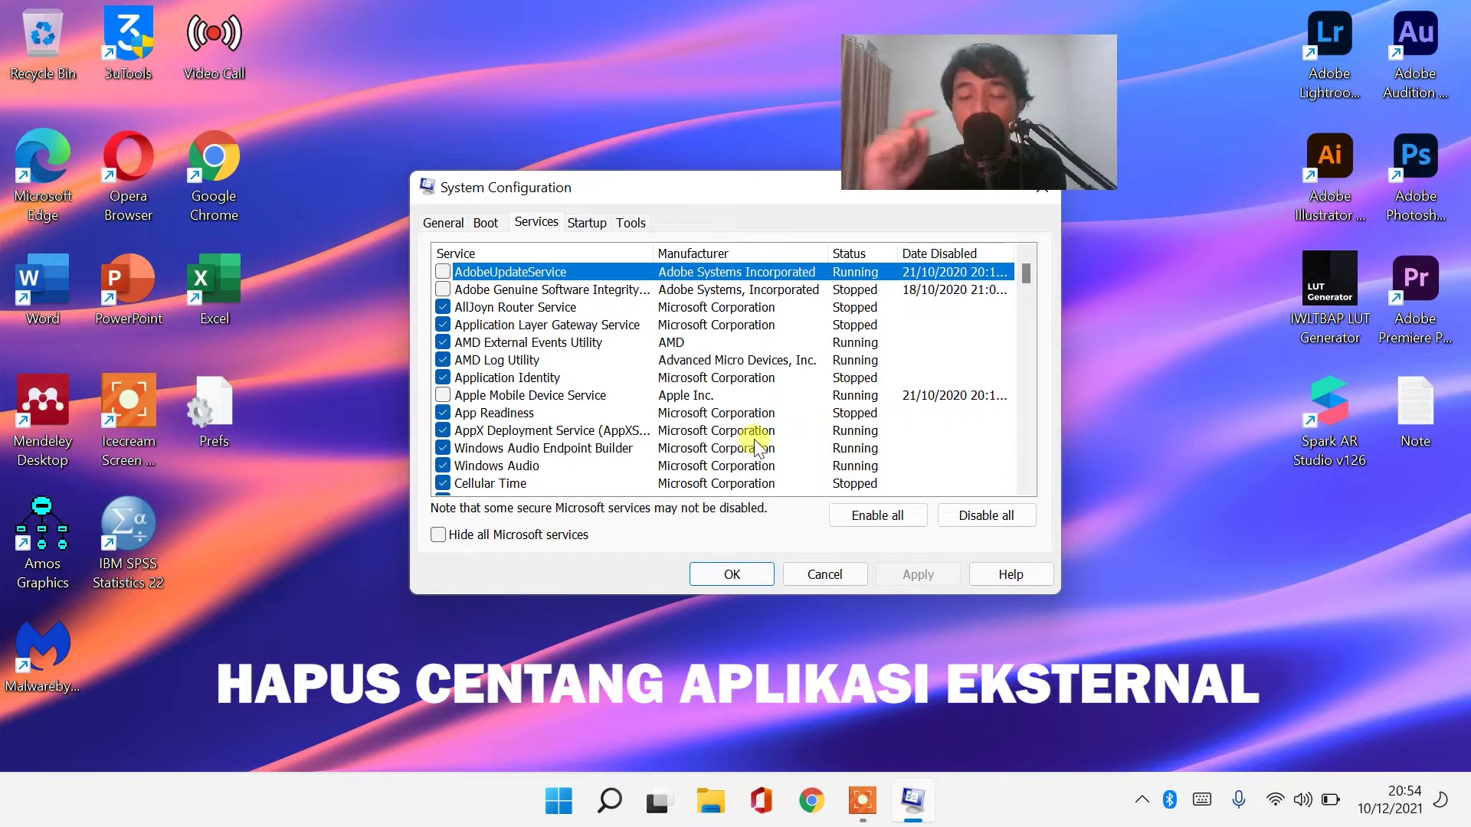
# Examine the services list for third-party services from Google, HP, Apple and Adobe, checking which ones are enabled.
pyautogui.moveTo(1025, 274); pyautogui.dragTo(1028, 328)
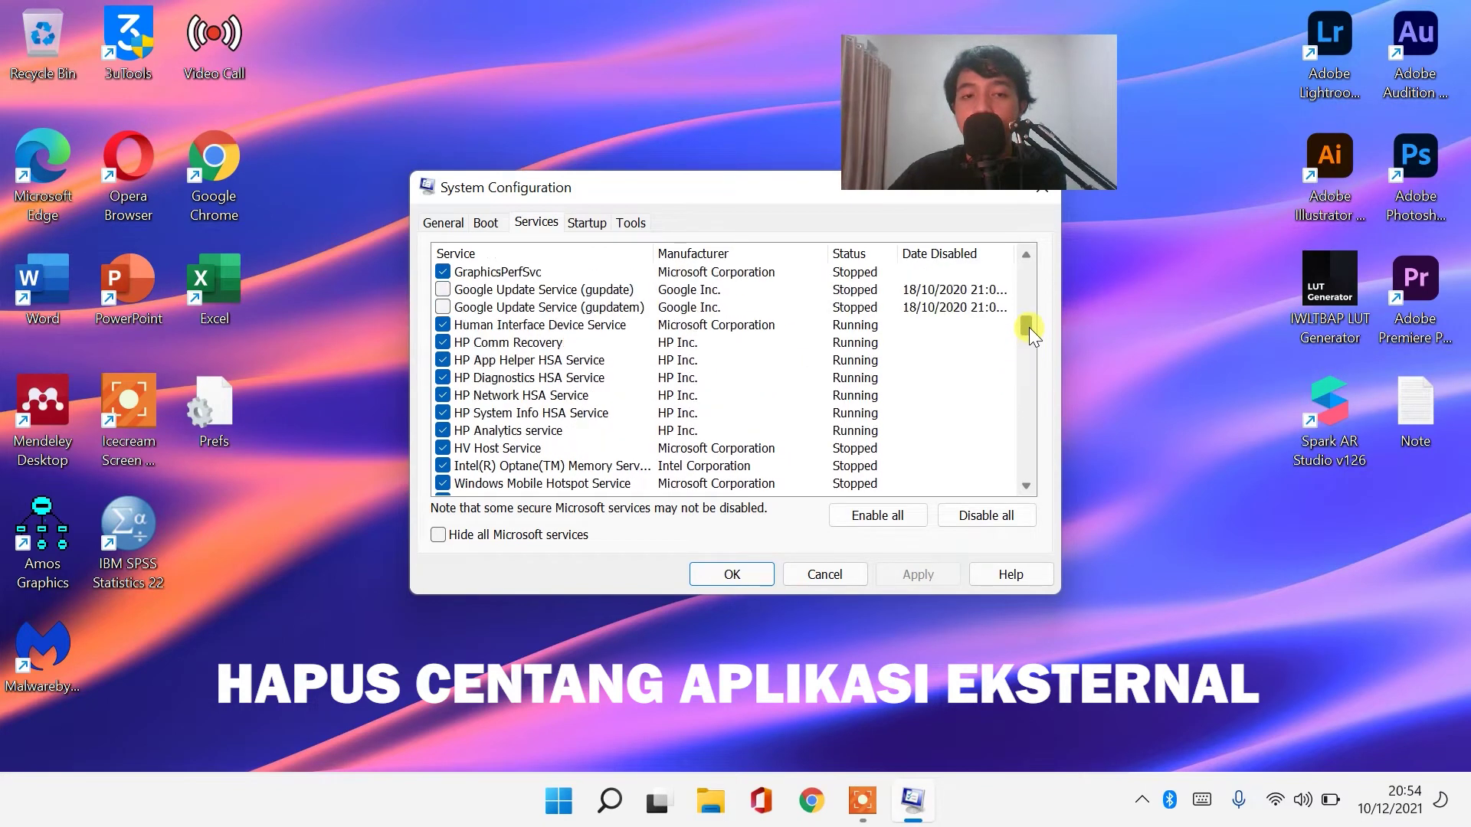
pyautogui.click(694, 345)
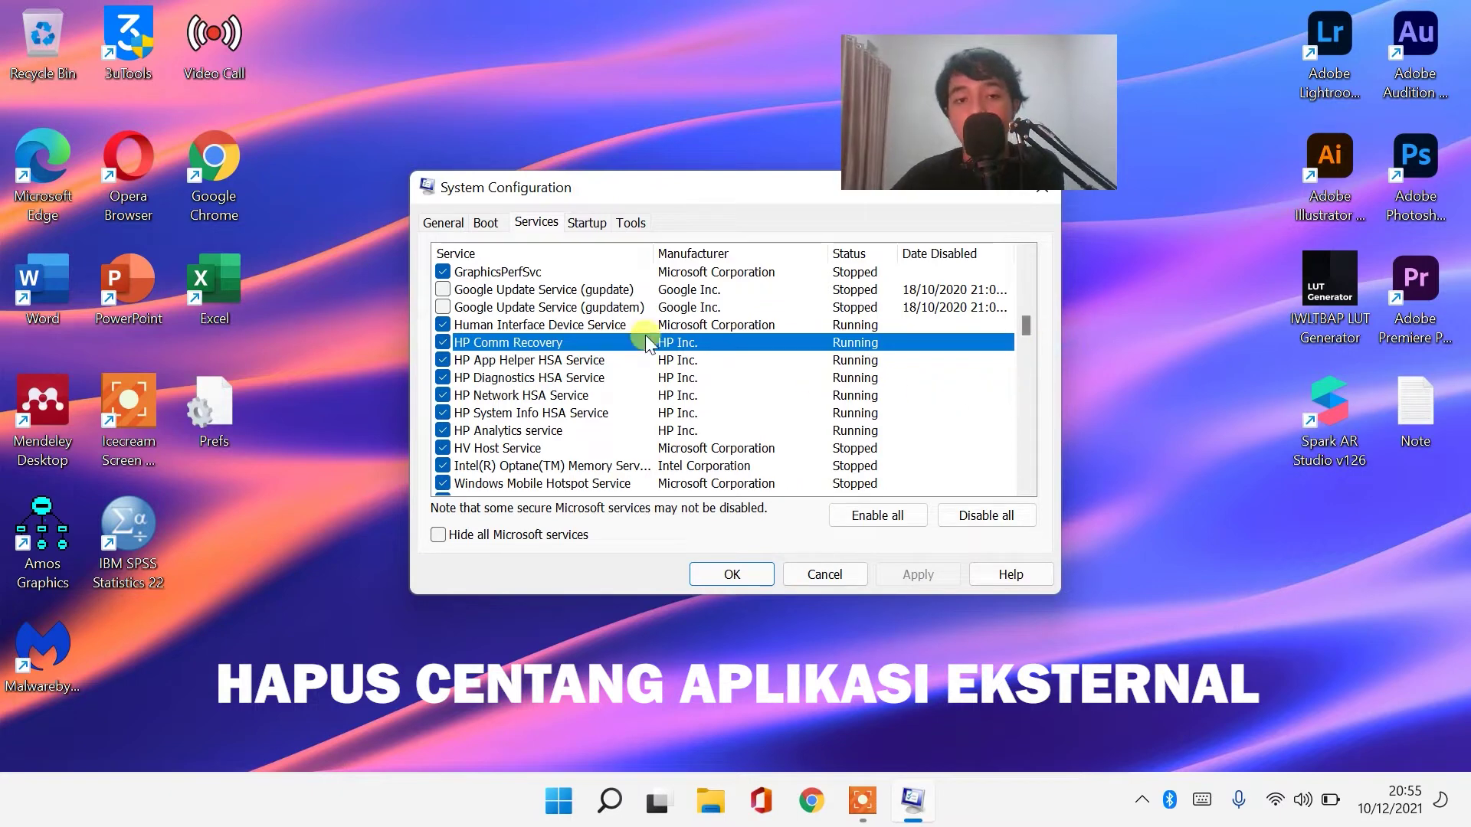
pyautogui.click(459, 307)
pyautogui.click(463, 289)
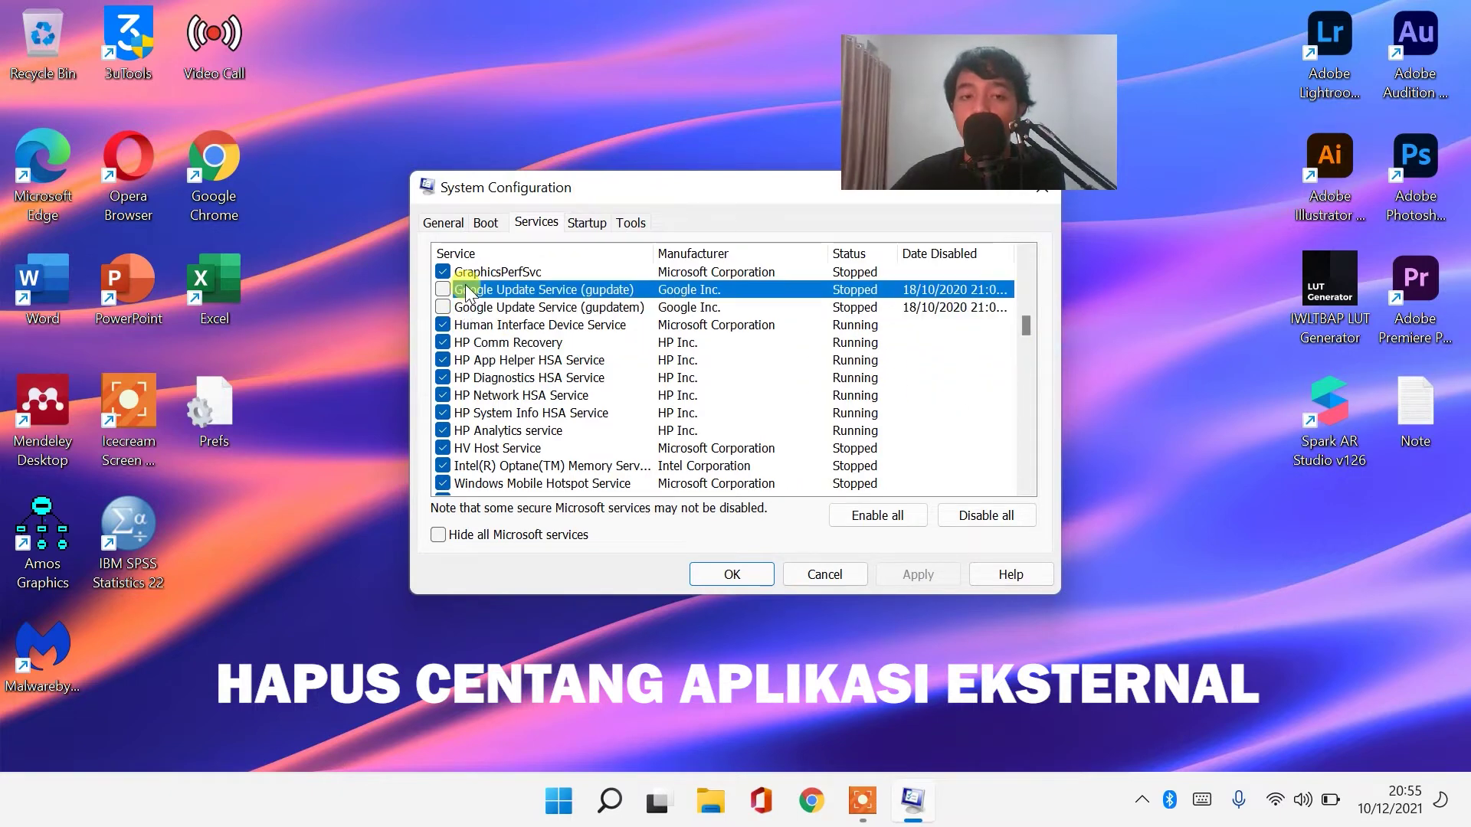
pyautogui.moveTo(1026, 316); pyautogui.dragTo(1022, 228)
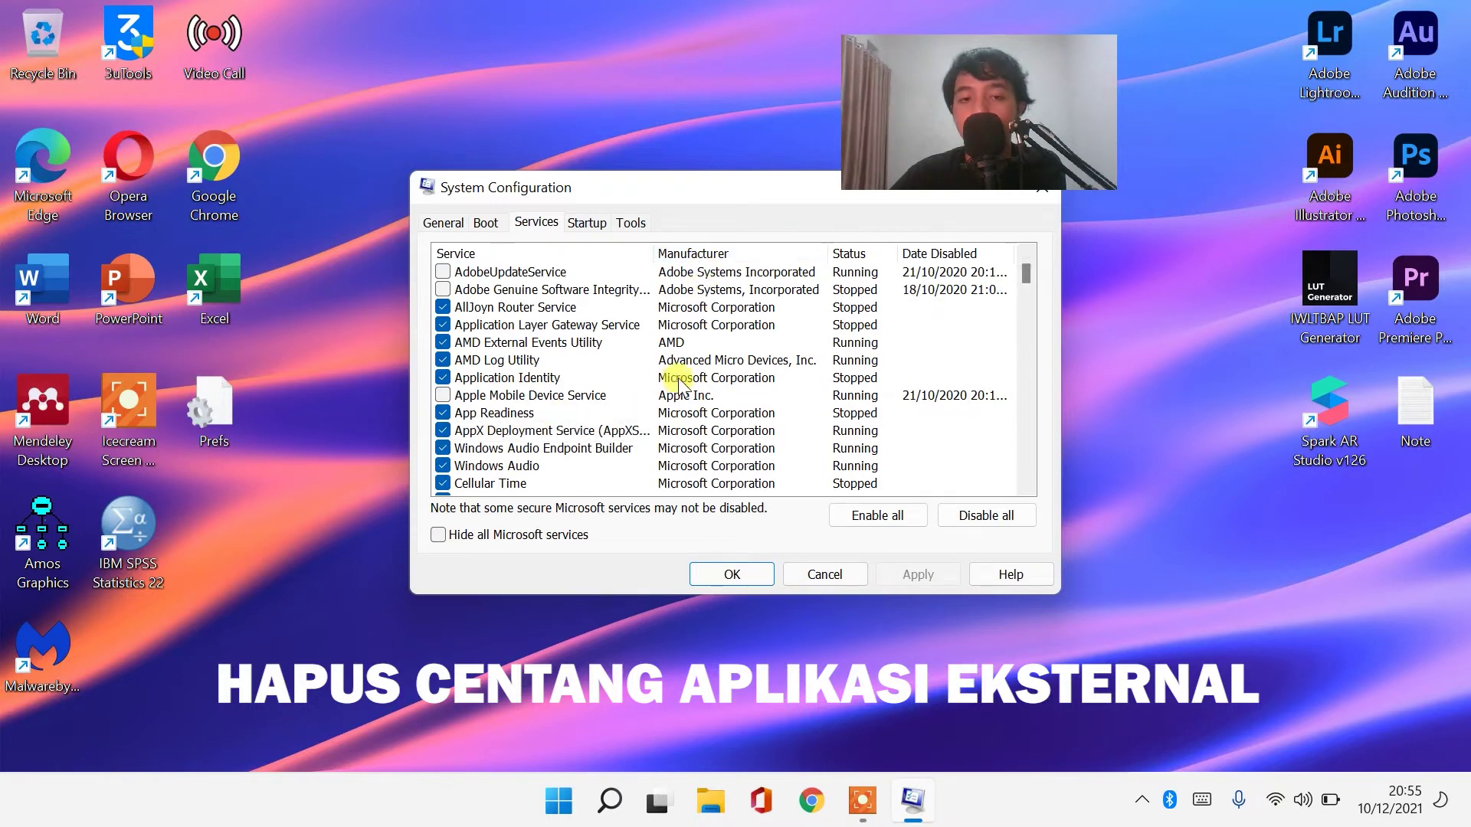
pyautogui.click(685, 397)
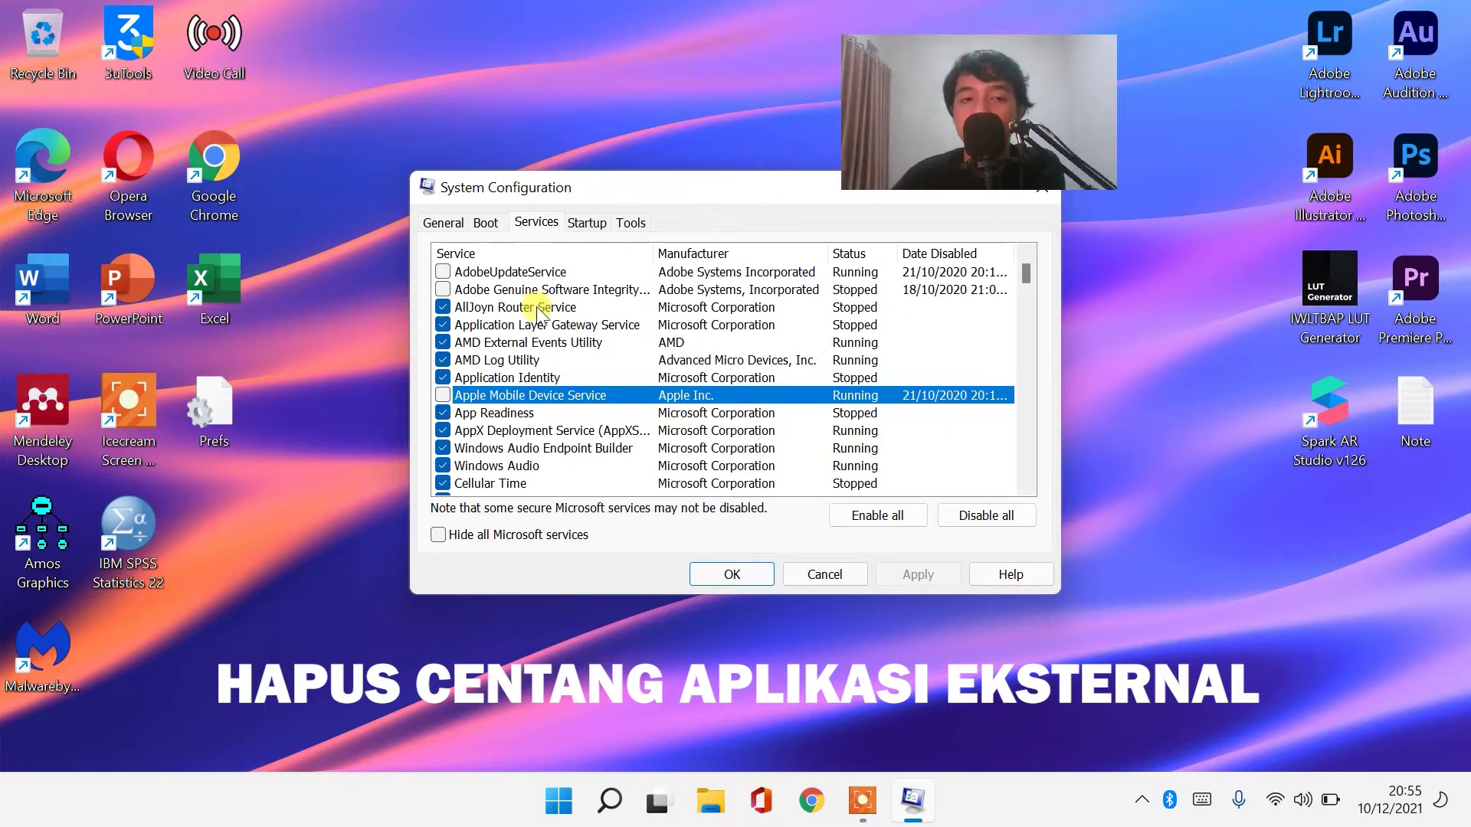
pyautogui.click(576, 222)
pyautogui.click(542, 227)
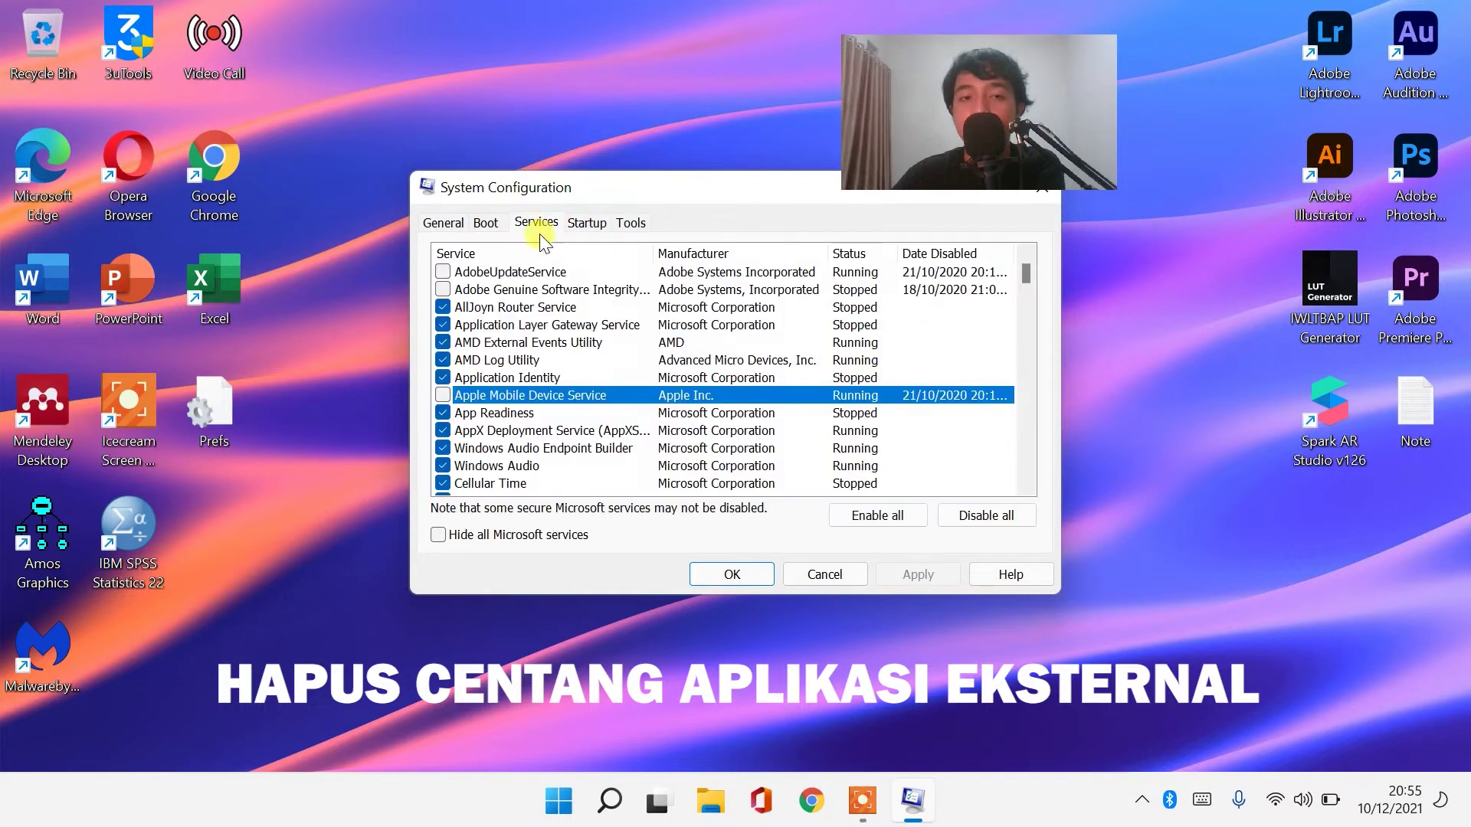
pyautogui.click(443, 289)
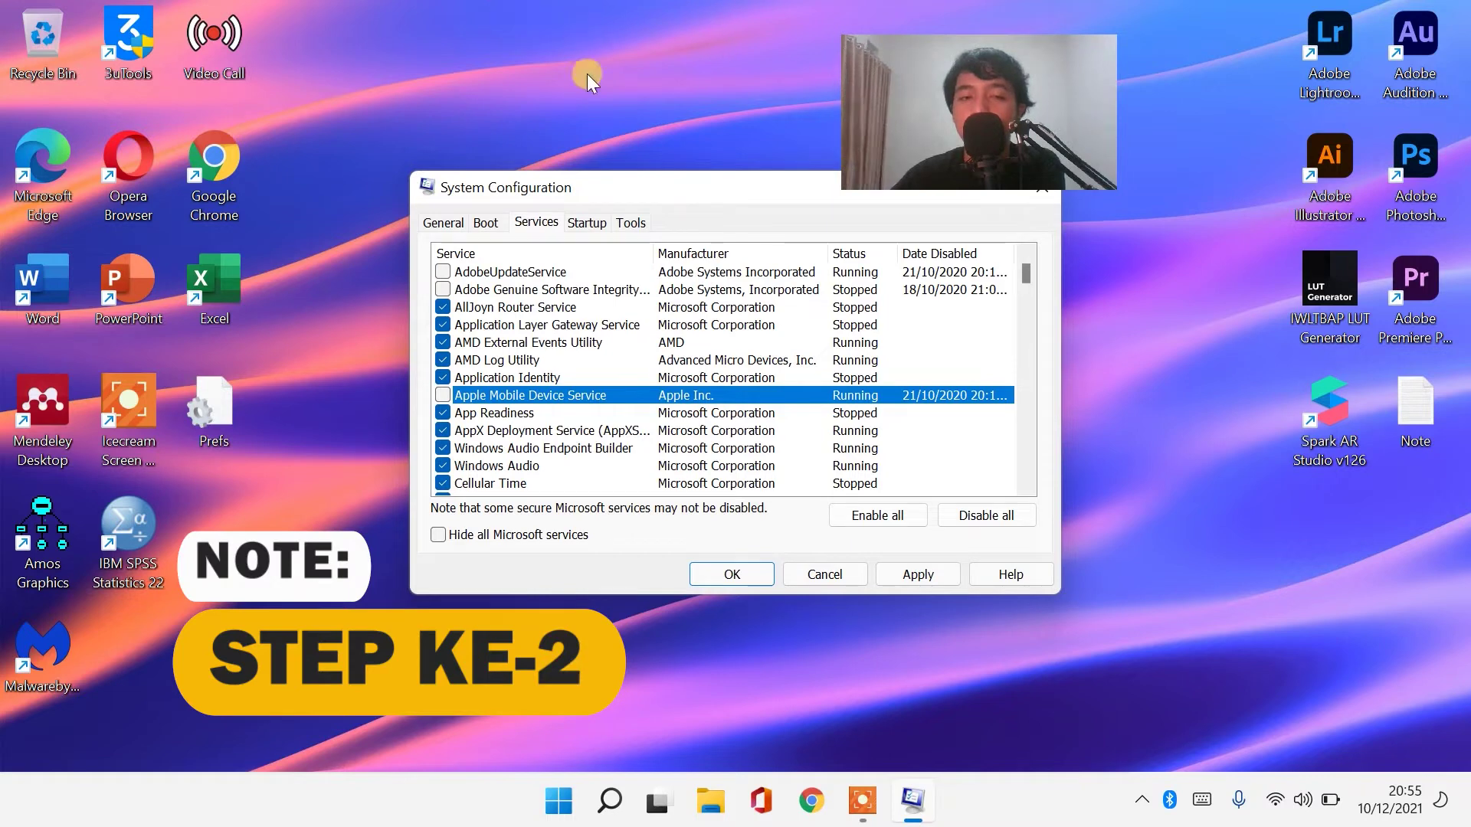
# Open the startup items in Task Manager from System Configuration and disable Webex at startup.
pyautogui.click(583, 222)
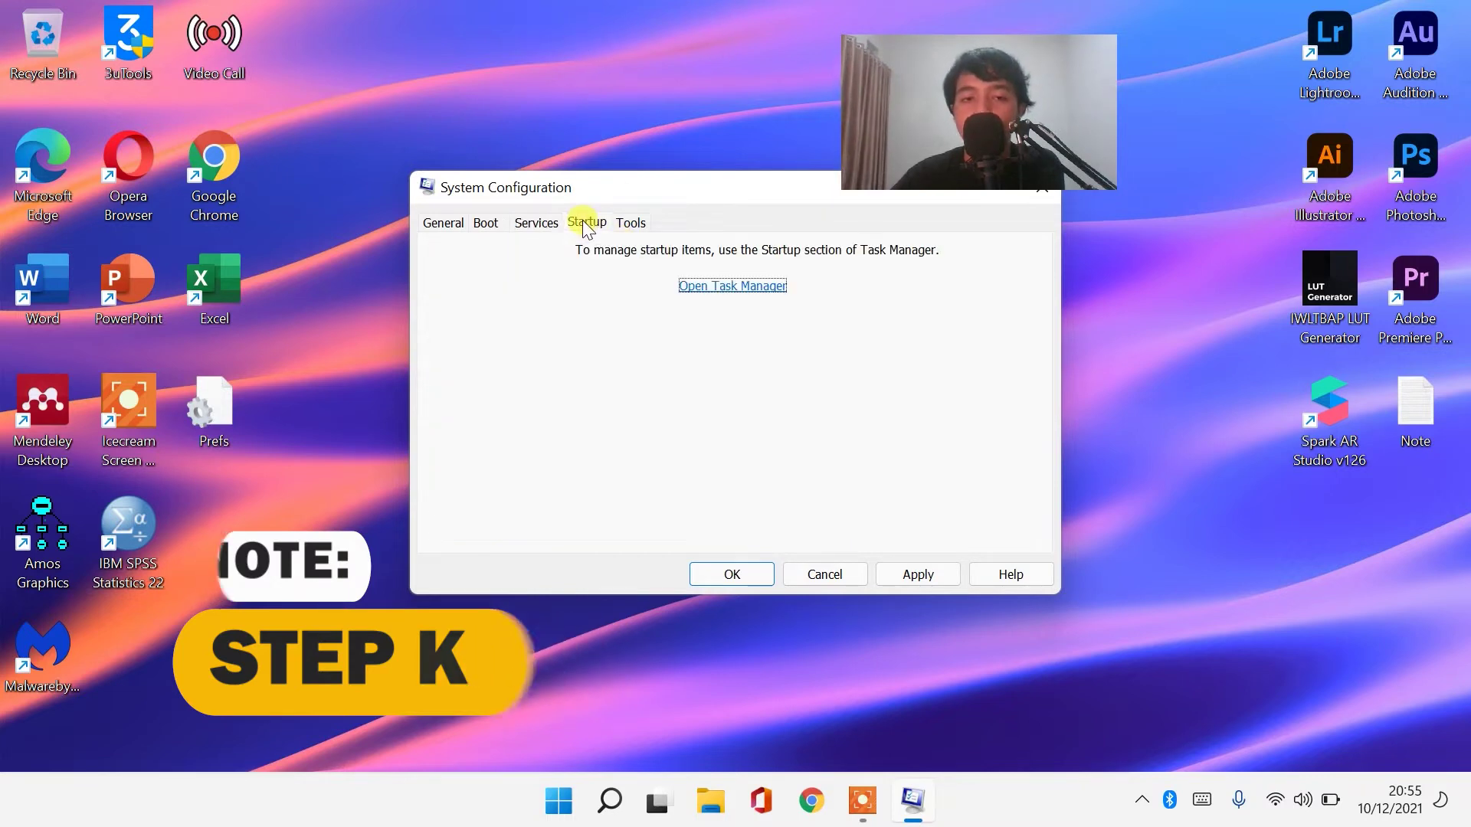
pyautogui.click(733, 286)
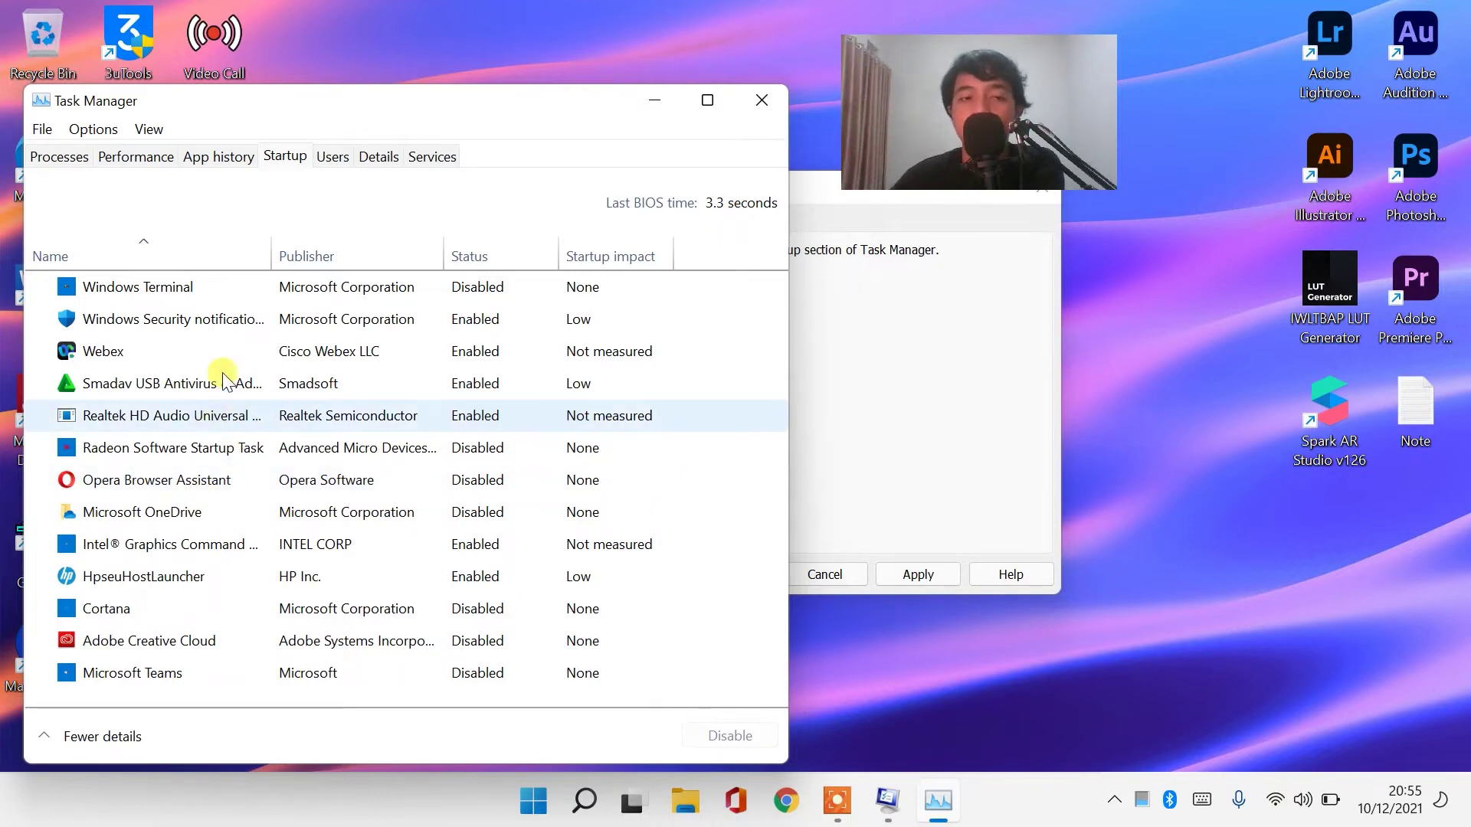
pyautogui.click(167, 356)
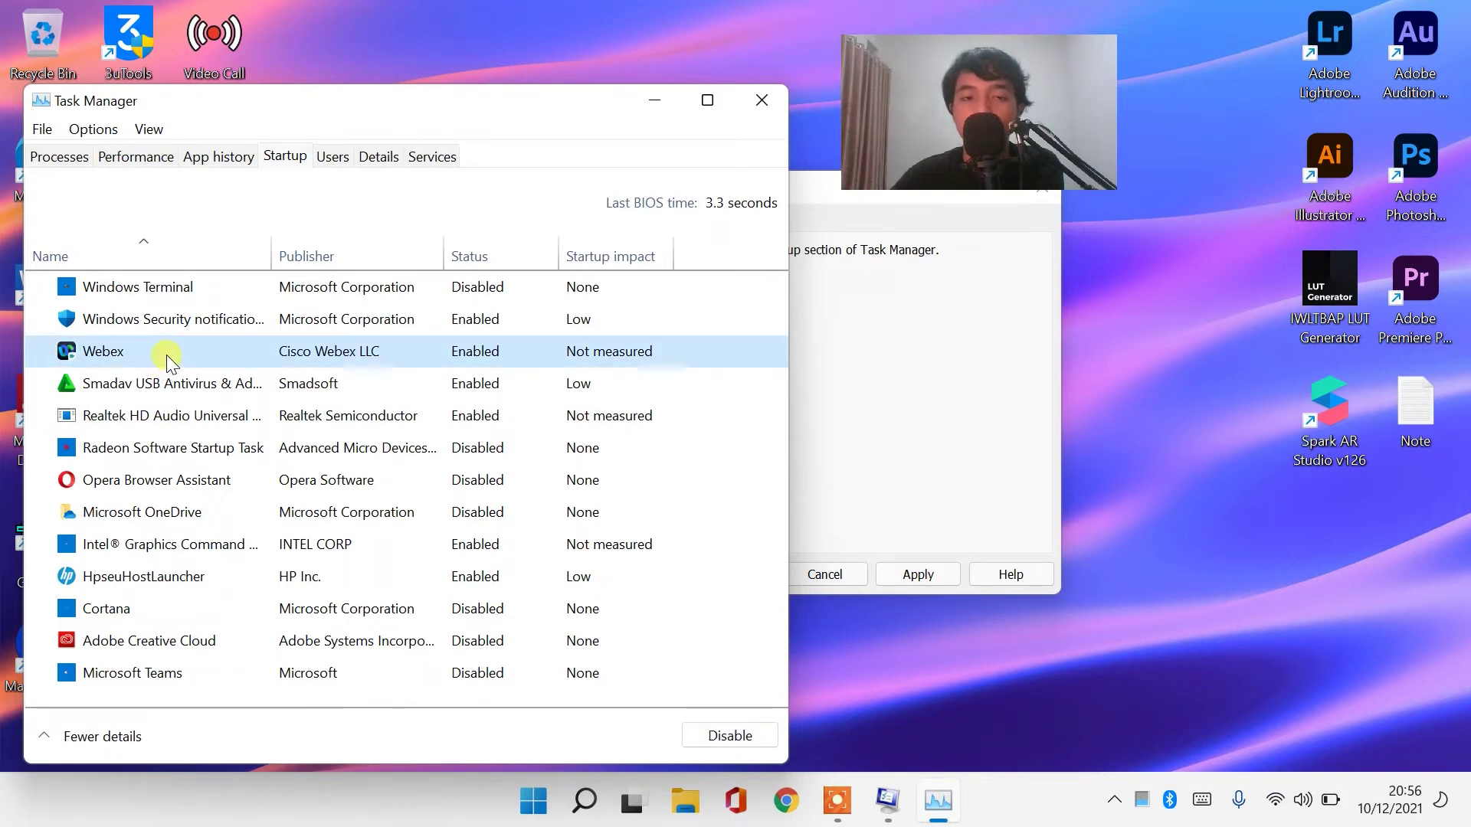
pyautogui.rightClick(509, 352)
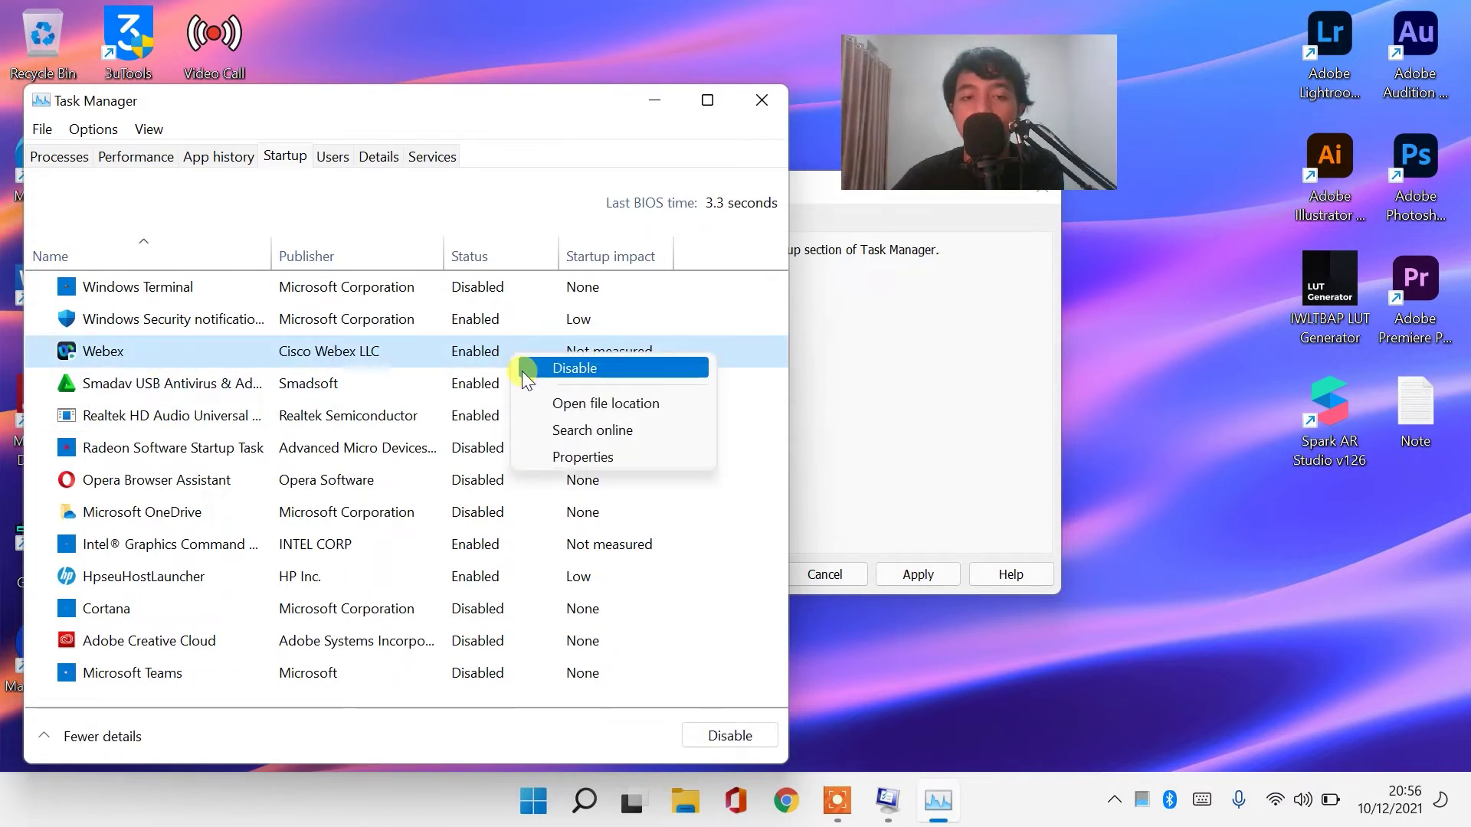
pyautogui.click(523, 371)
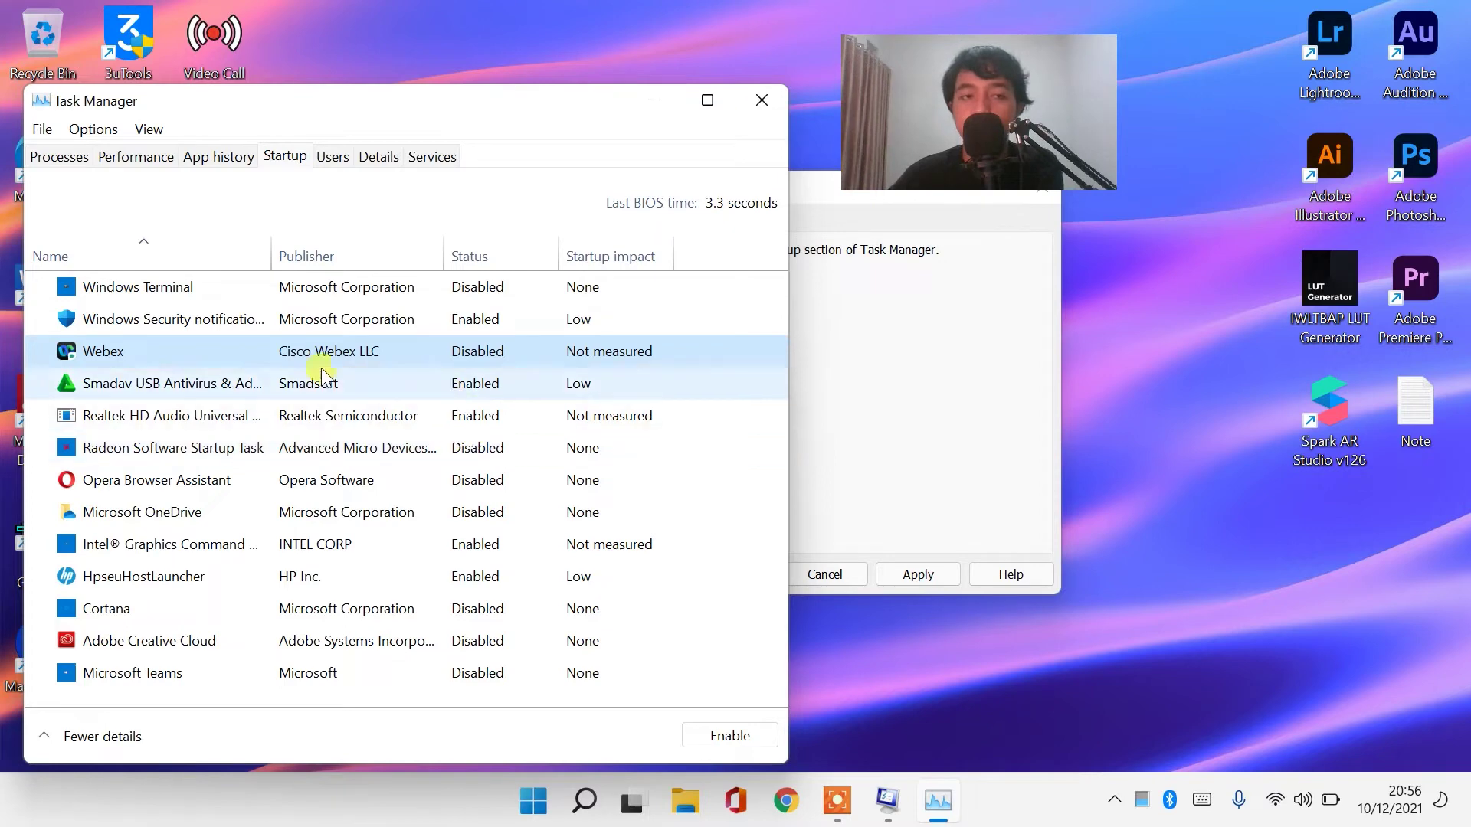
# Check the other enabled startup items, close Task Manager, and apply and confirm the System Configuration changes.
pyautogui.click(176, 319)
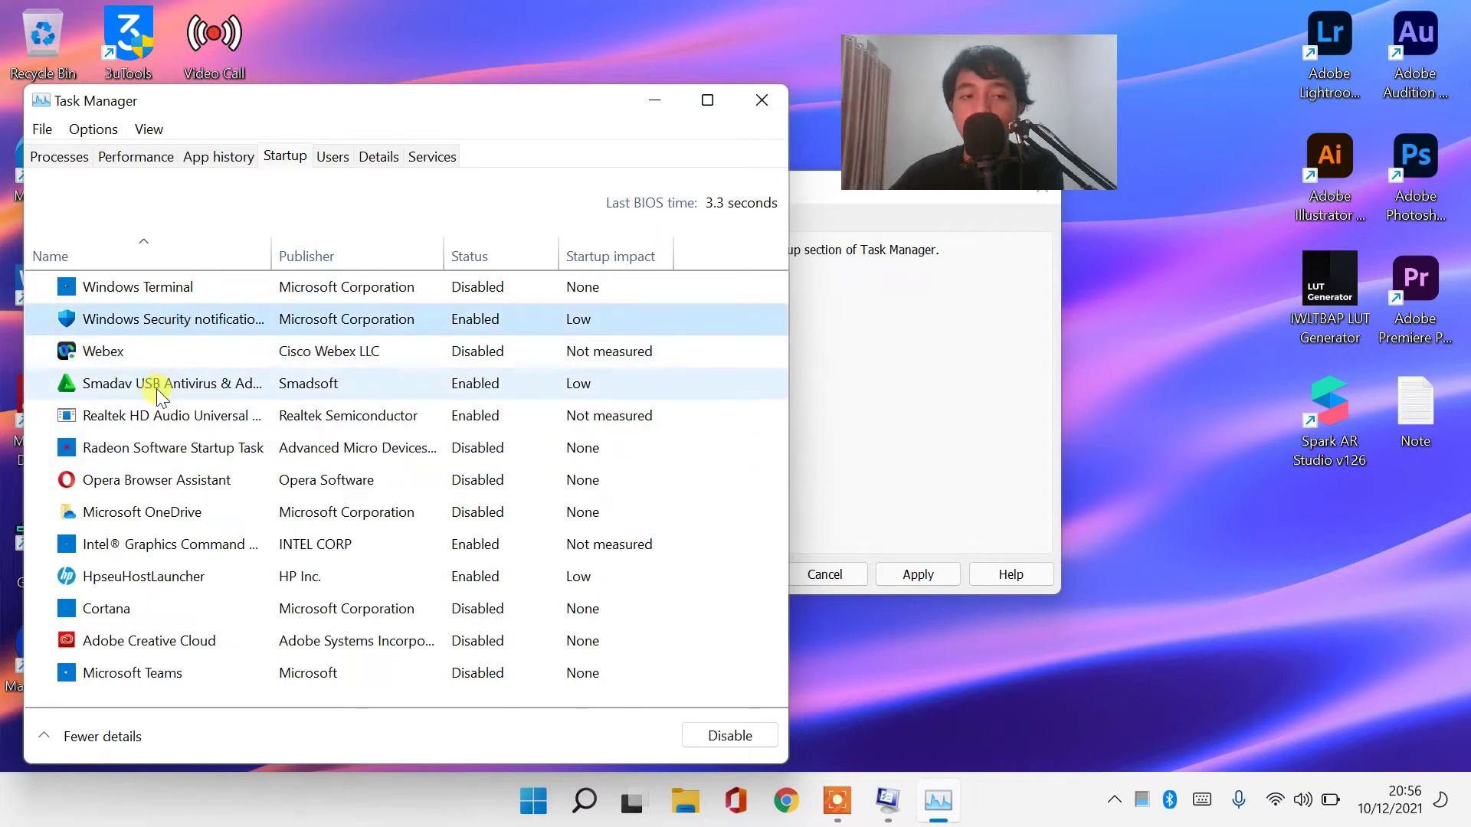
pyautogui.click(156, 388)
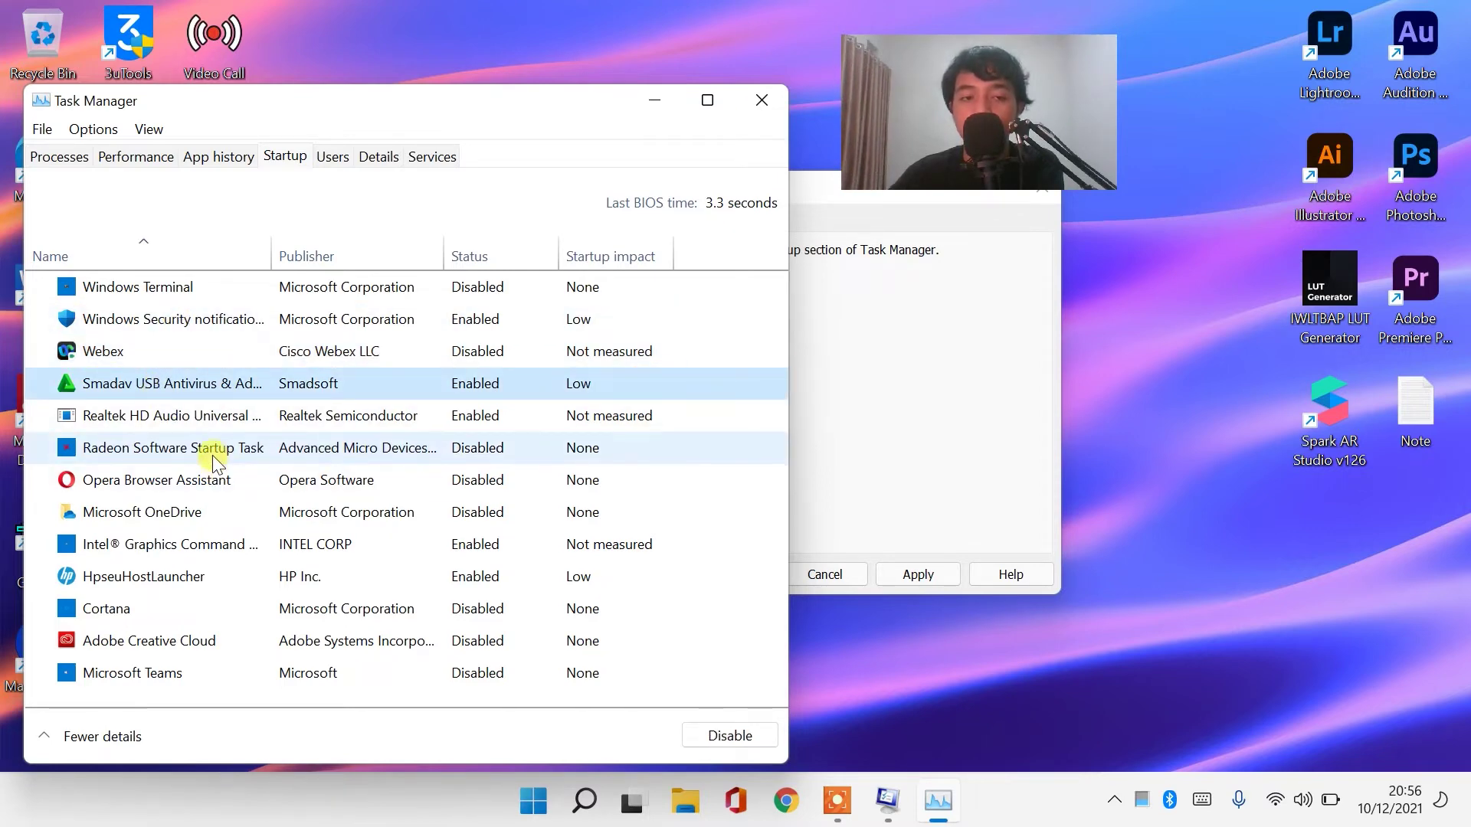
pyautogui.click(192, 548)
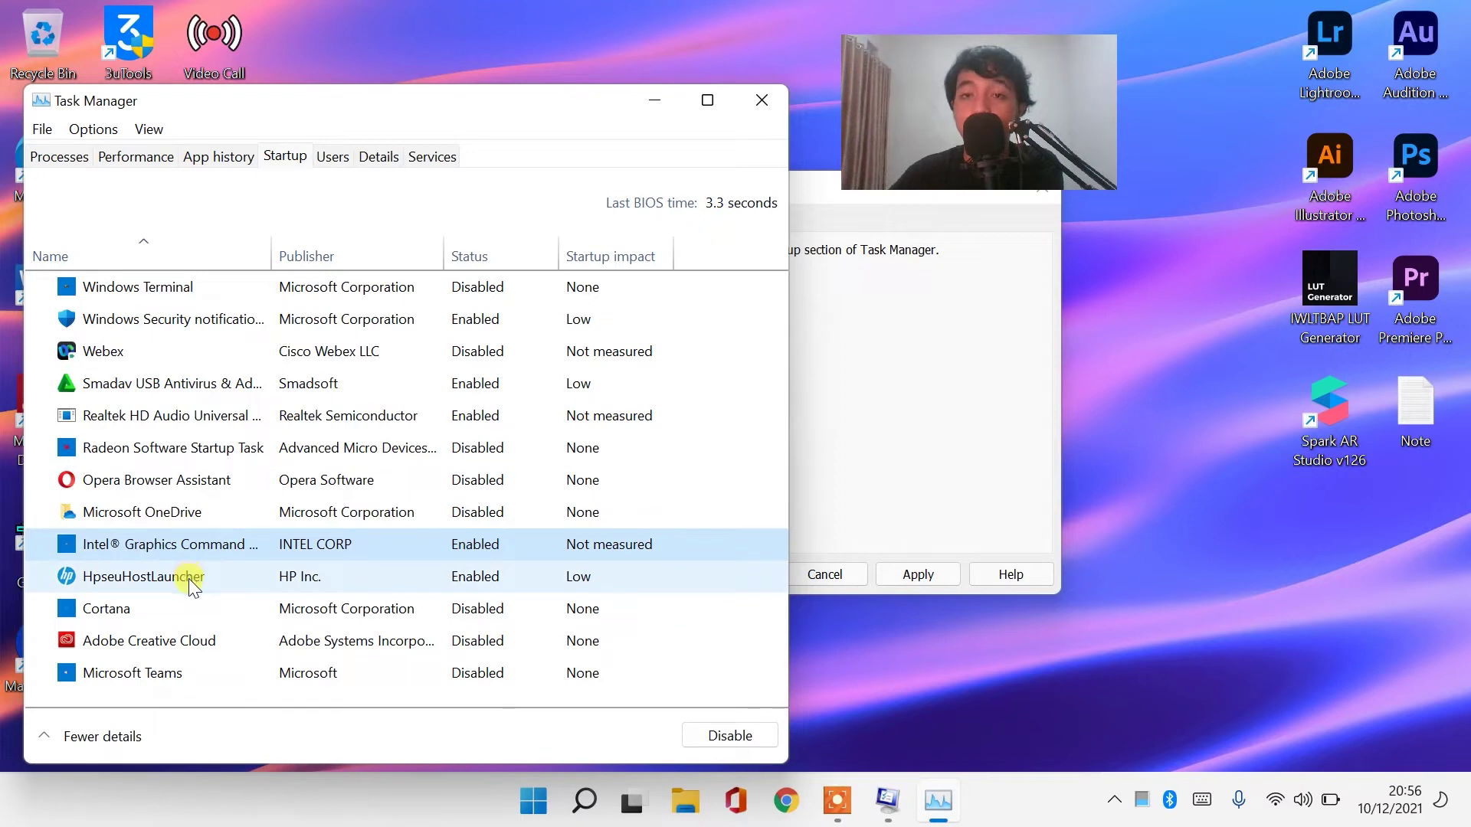
pyautogui.click(195, 577)
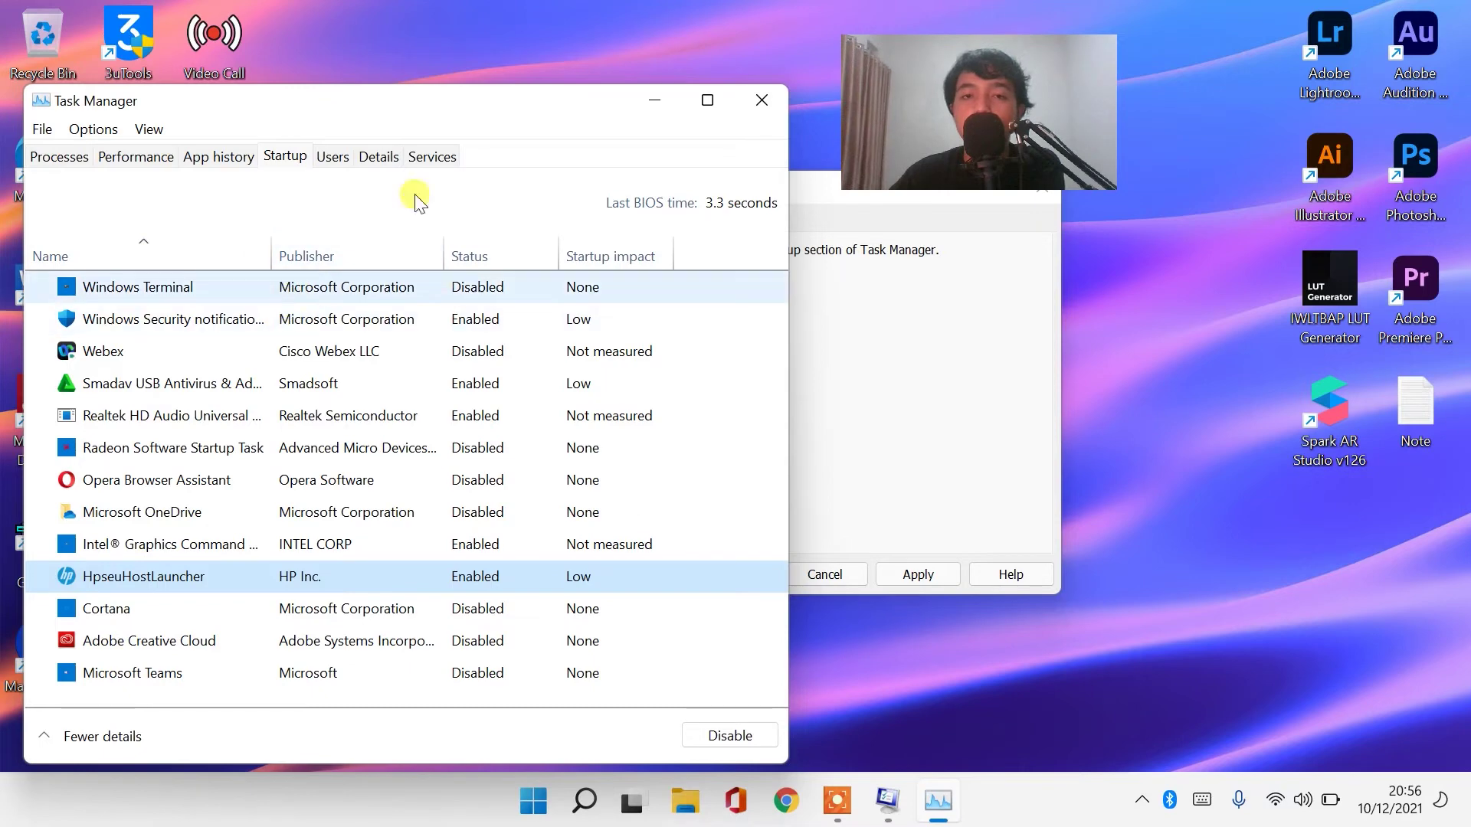
pyautogui.click(772, 107)
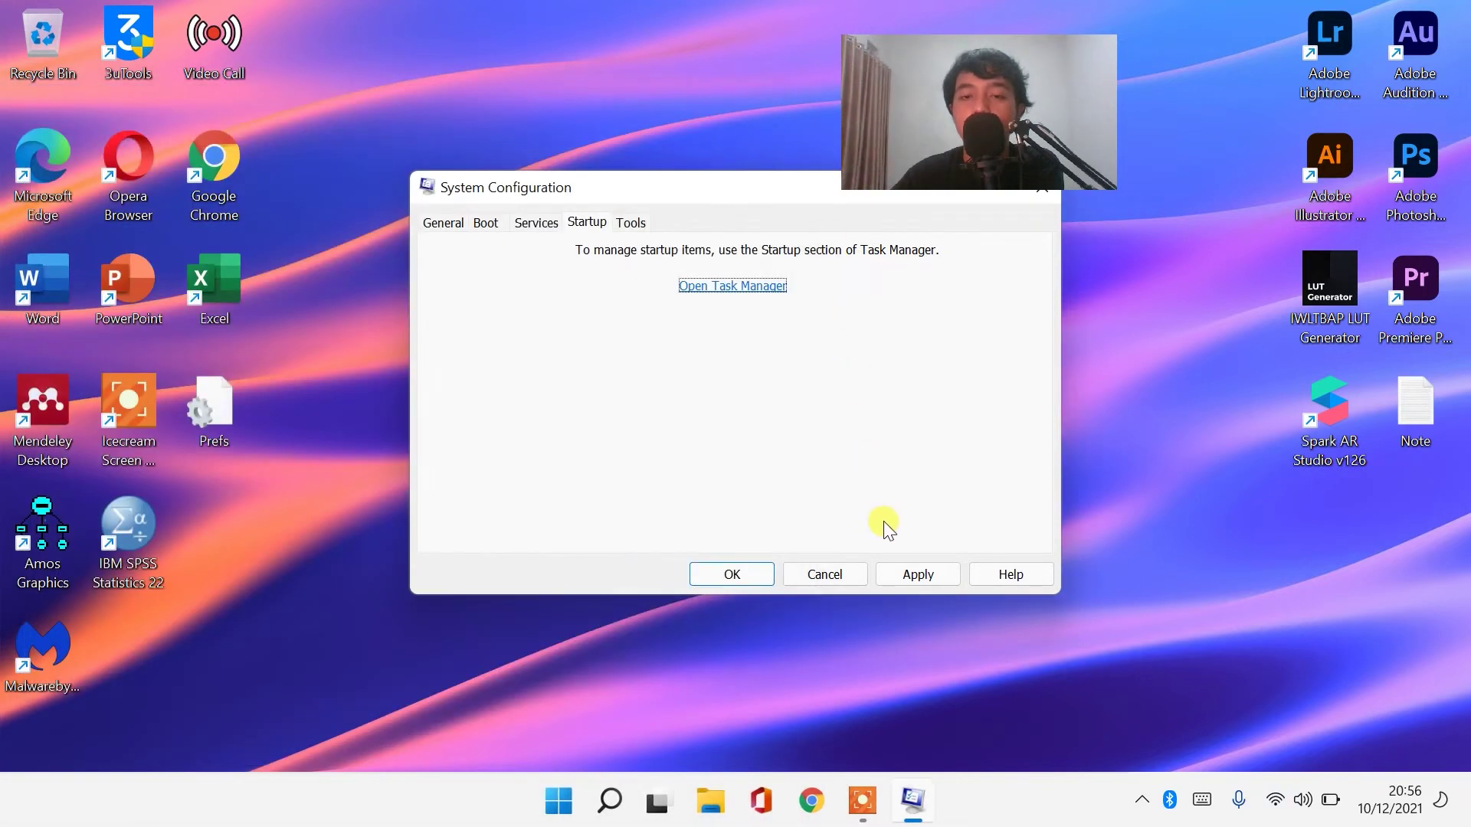
pyautogui.click(909, 576)
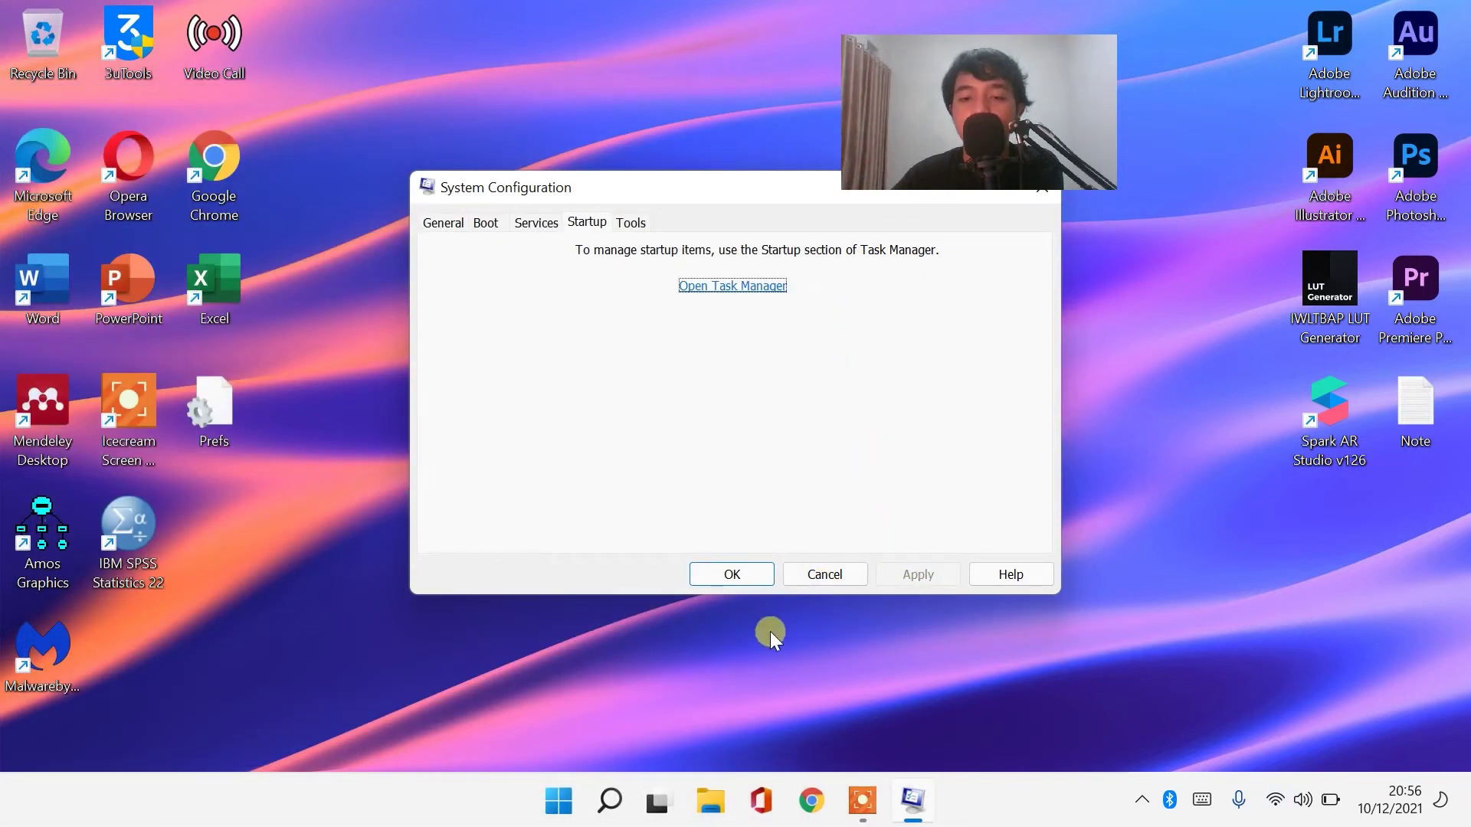
pyautogui.click(731, 574)
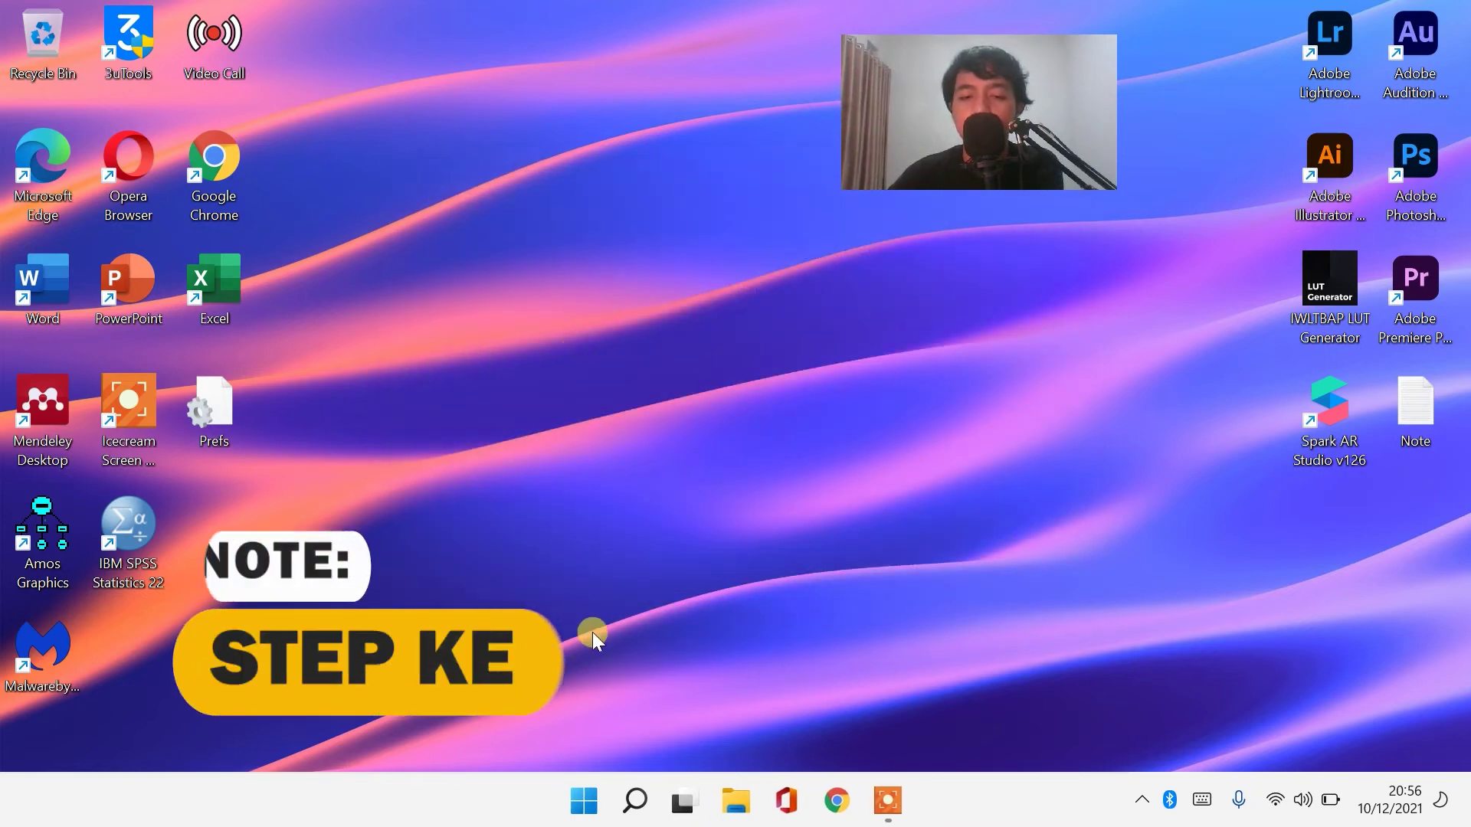
# Open the Performance Options through the advanced system settings in This PC's properties.
pyautogui.click(737, 801)
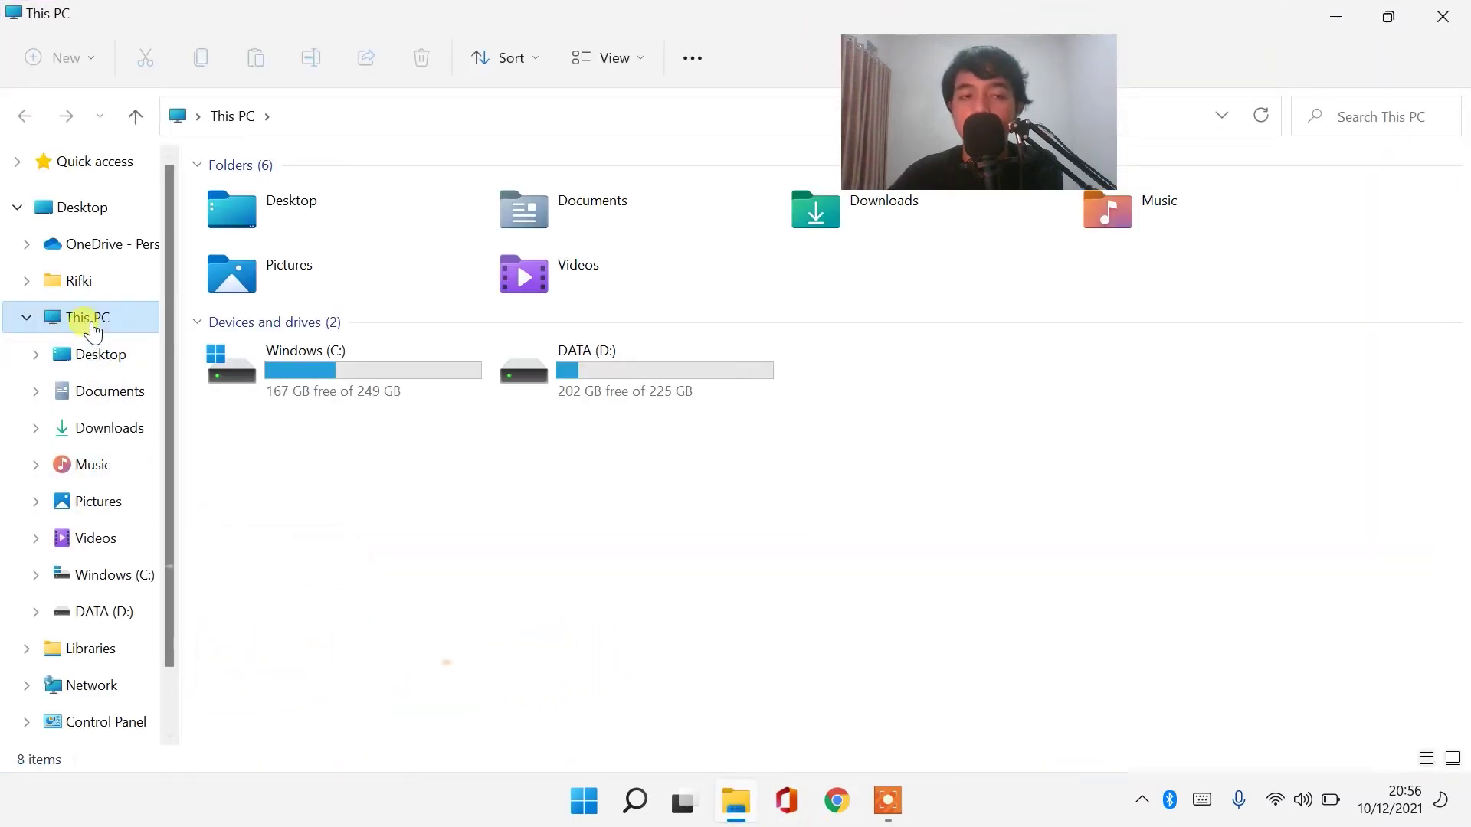
pyautogui.rightClick(93, 332)
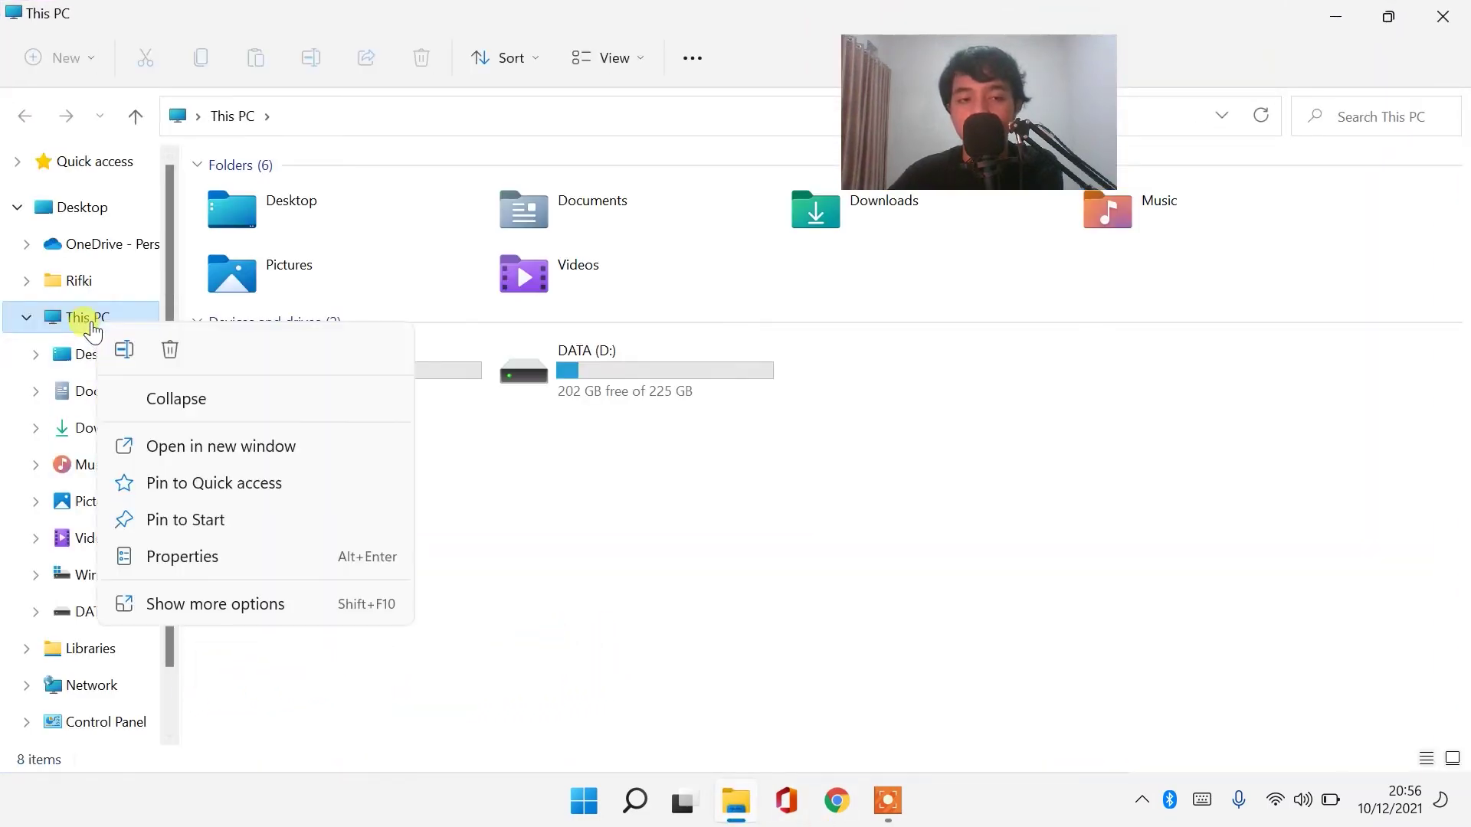
pyautogui.click(234, 558)
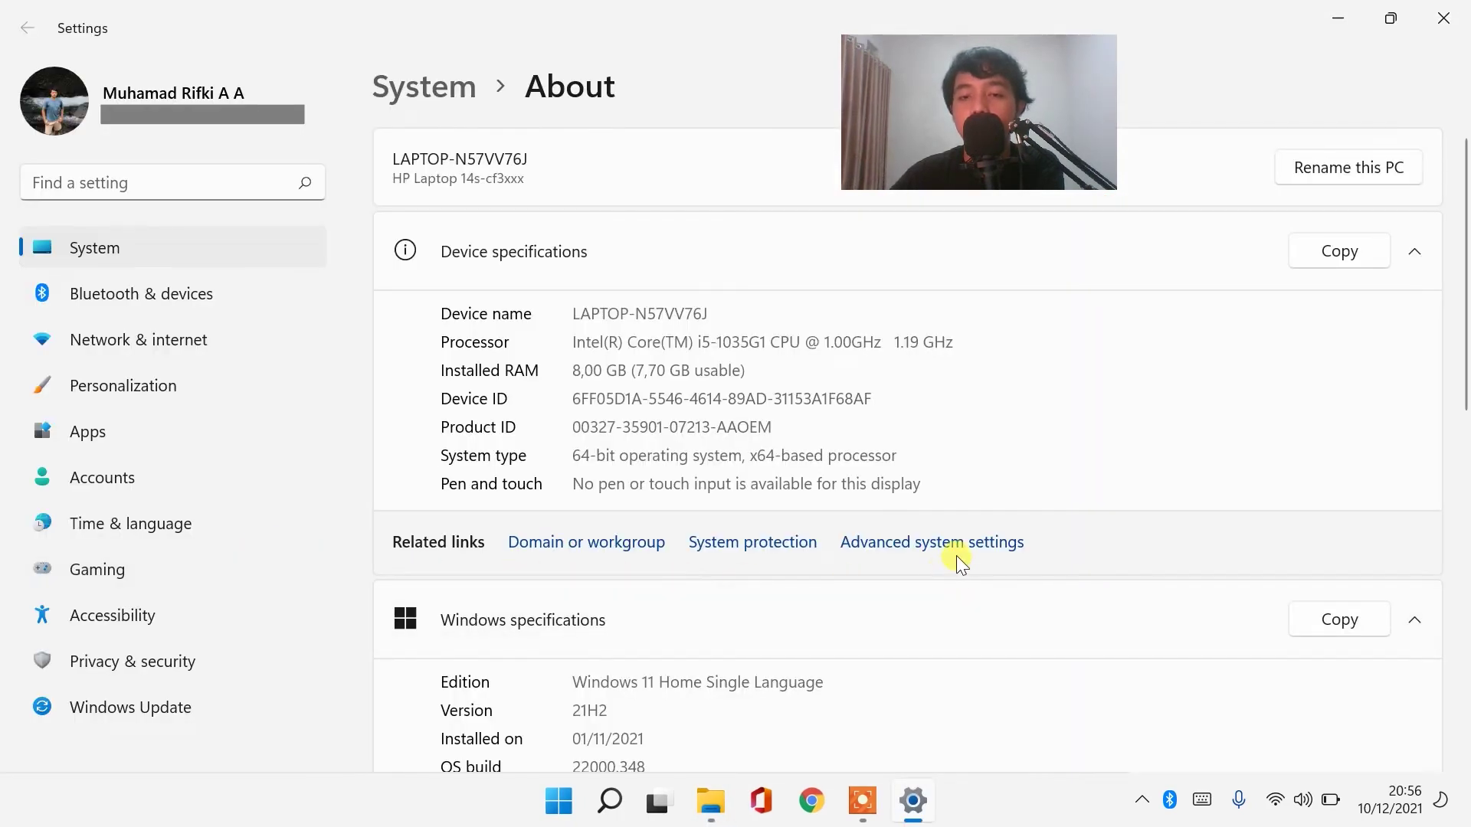
pyautogui.click(958, 547)
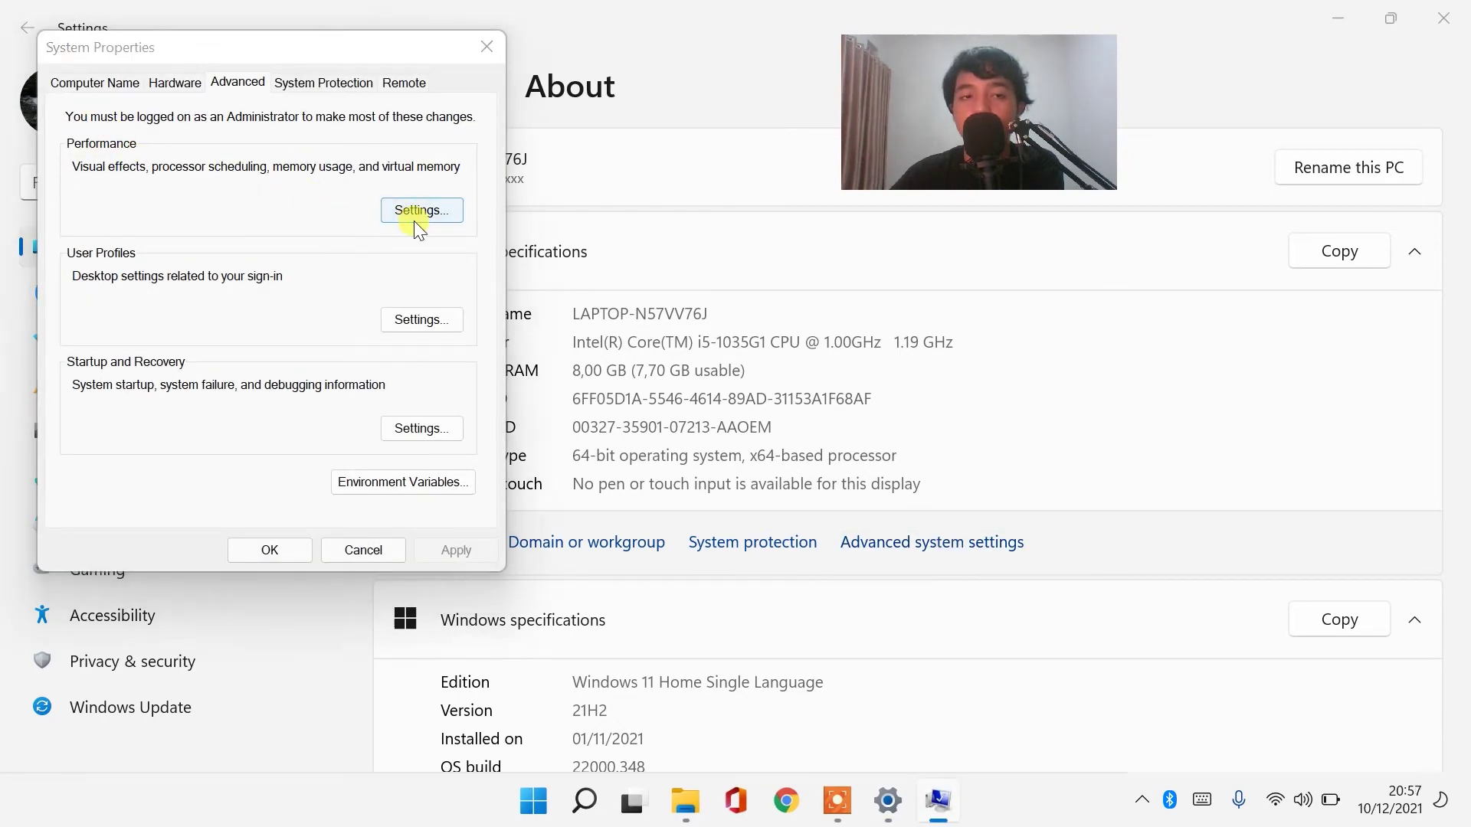
pyautogui.click(414, 221)
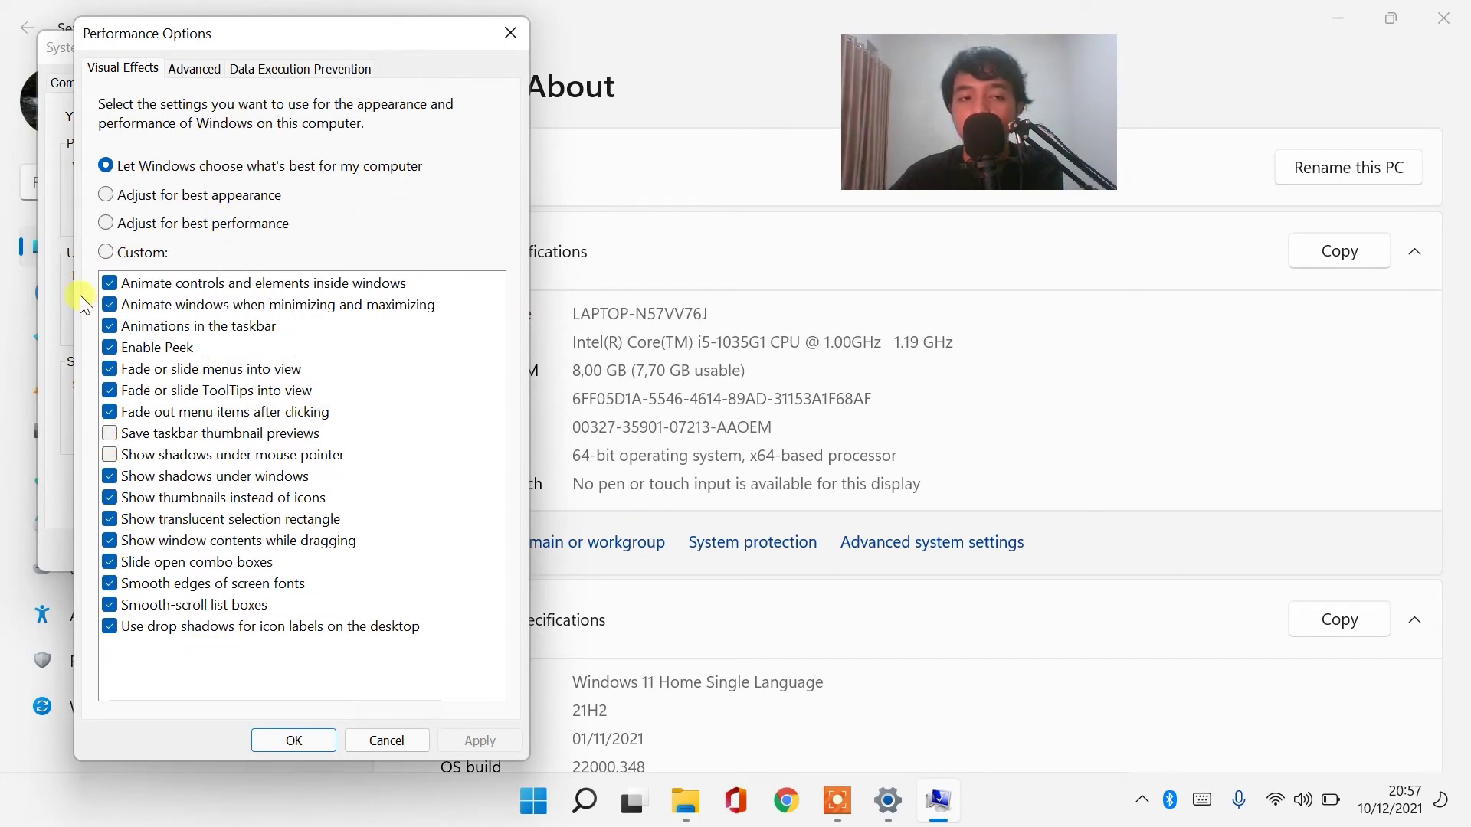
# Try the best-performance visual effects, return to "Let Windows choose what's best for my computer", apply it, and close System Properties and Settings.
pyautogui.click(106, 223)
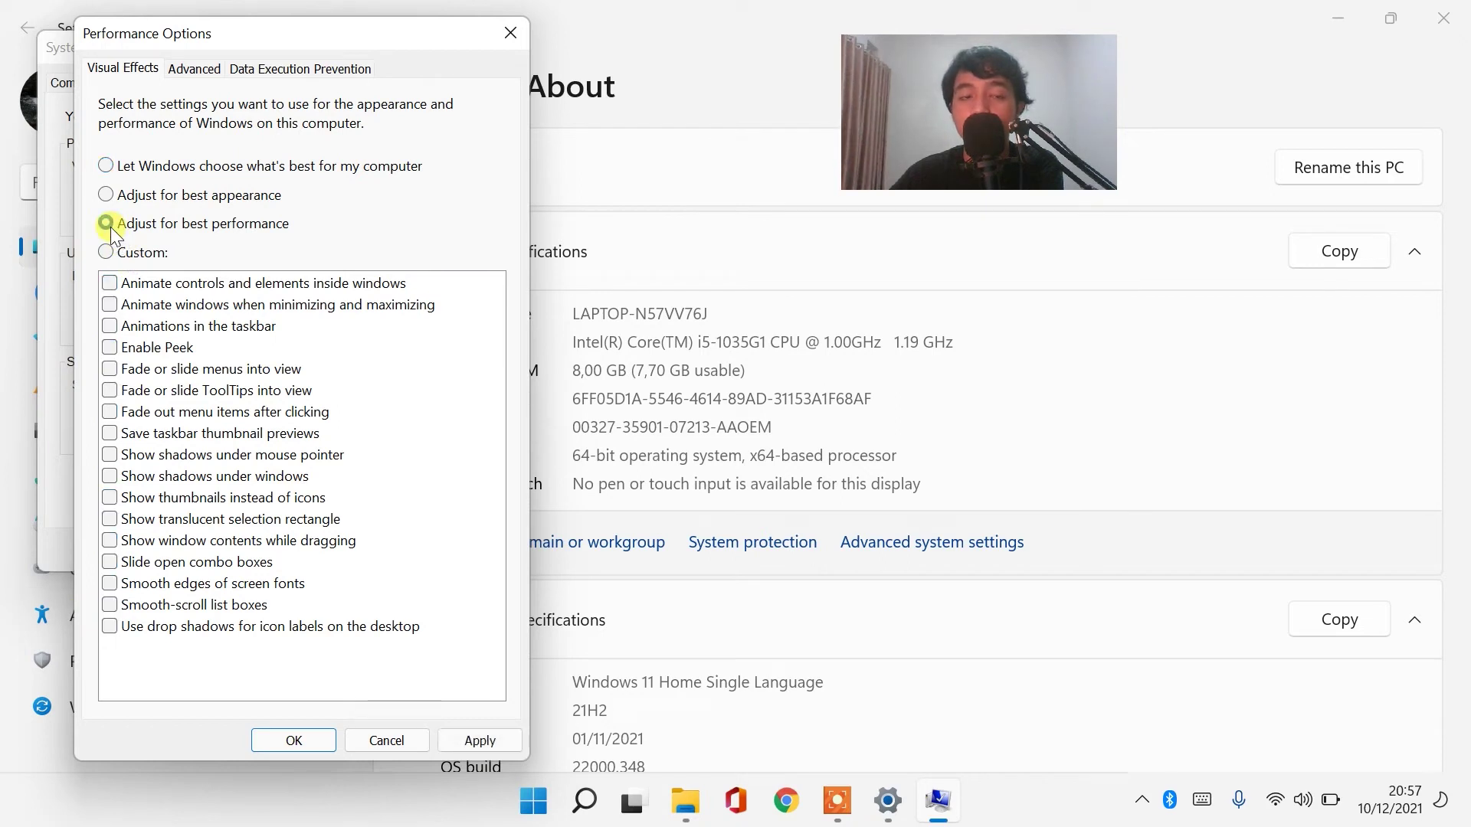
pyautogui.click(106, 166)
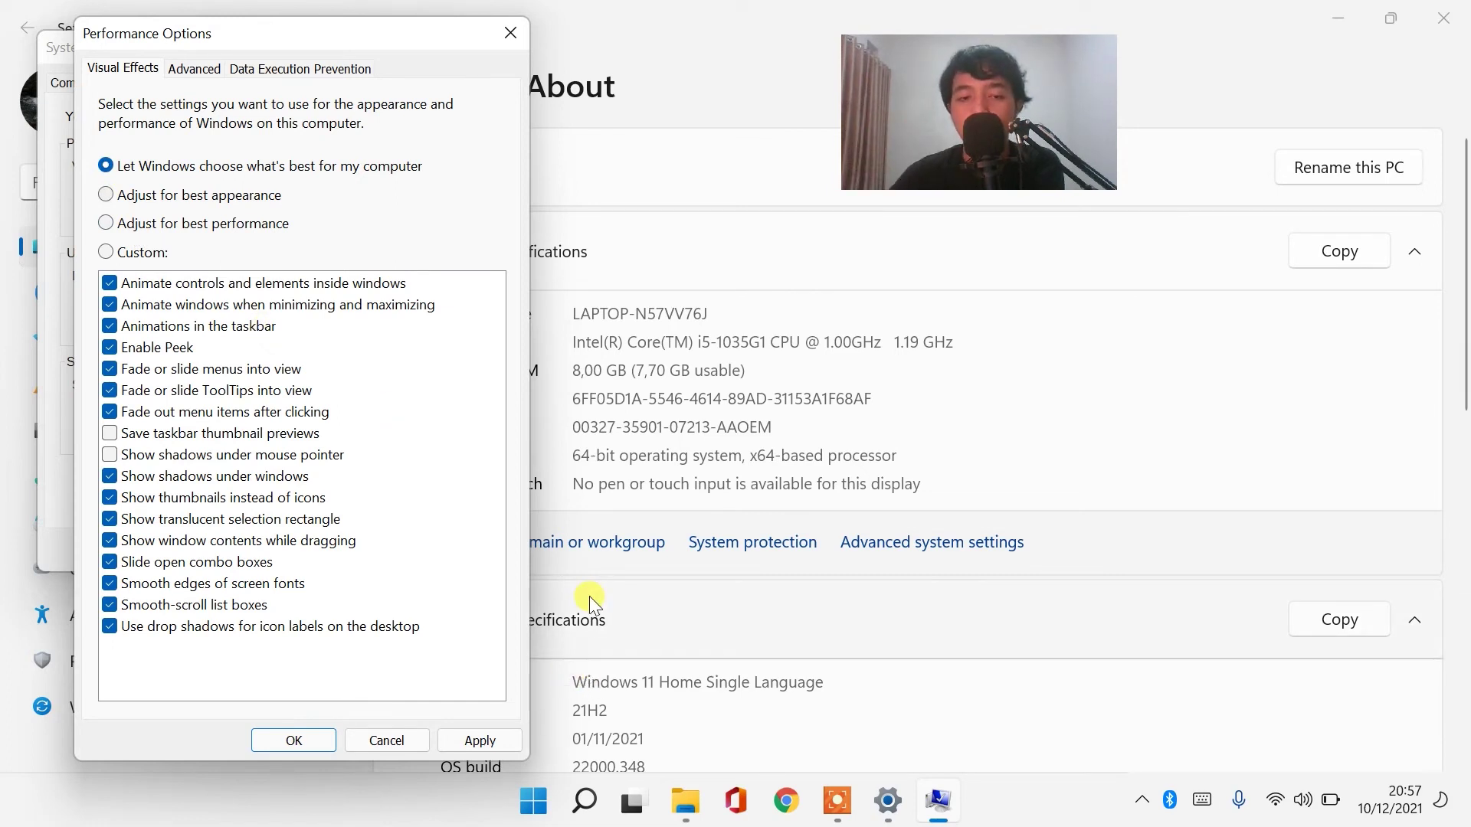
pyautogui.click(481, 740)
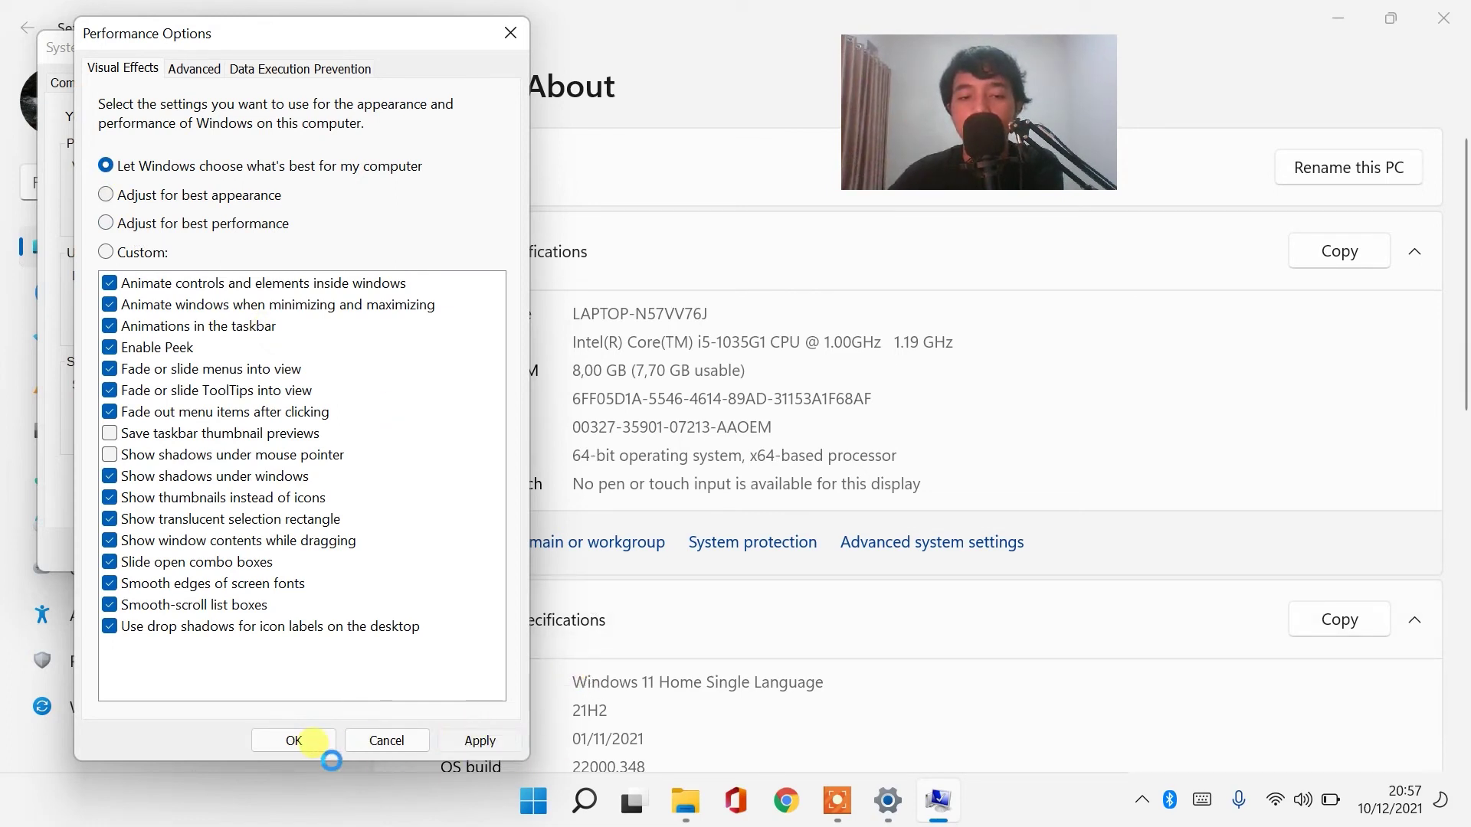
pyautogui.click(308, 746)
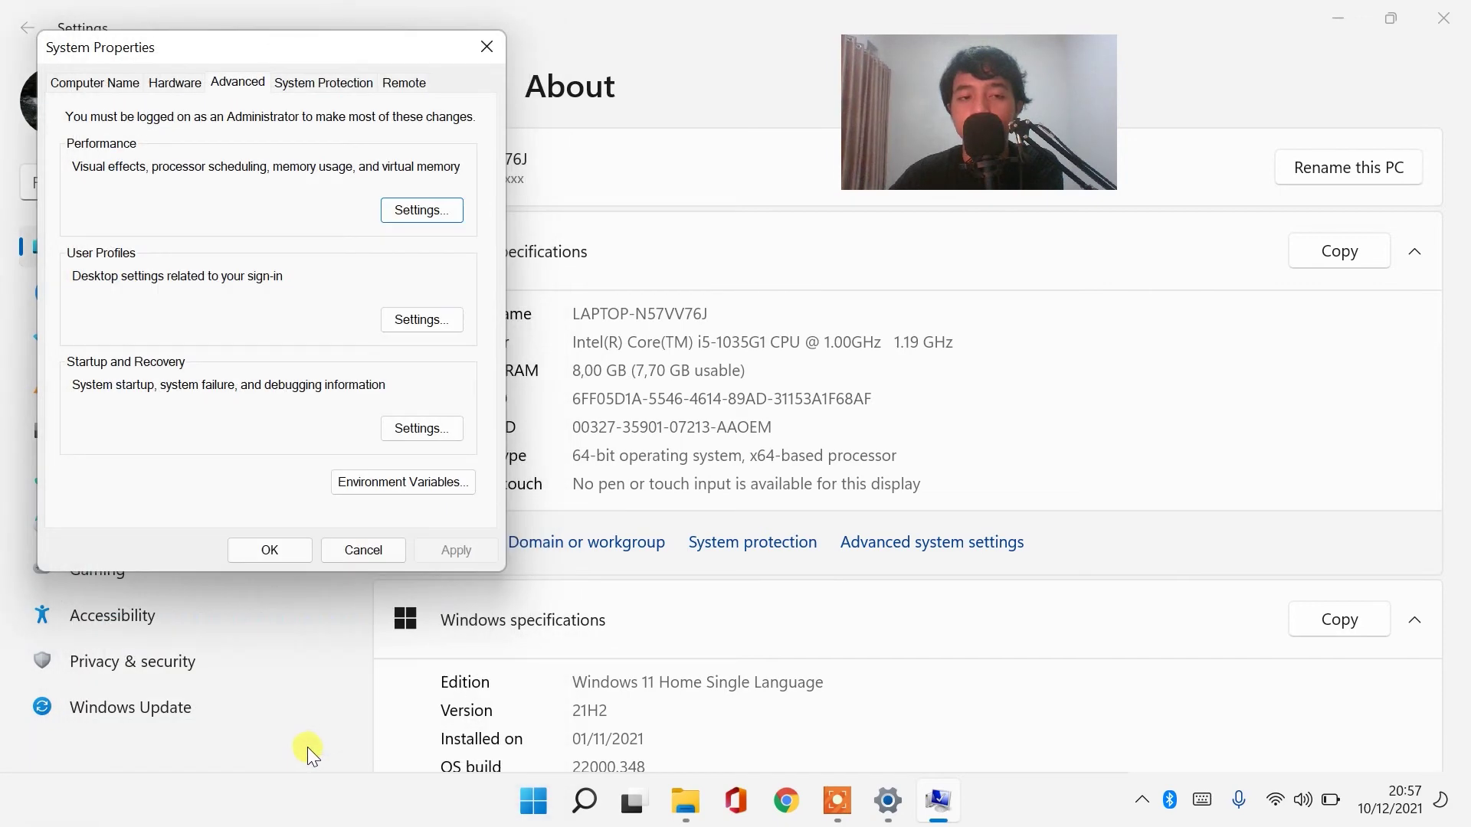
pyautogui.click(269, 549)
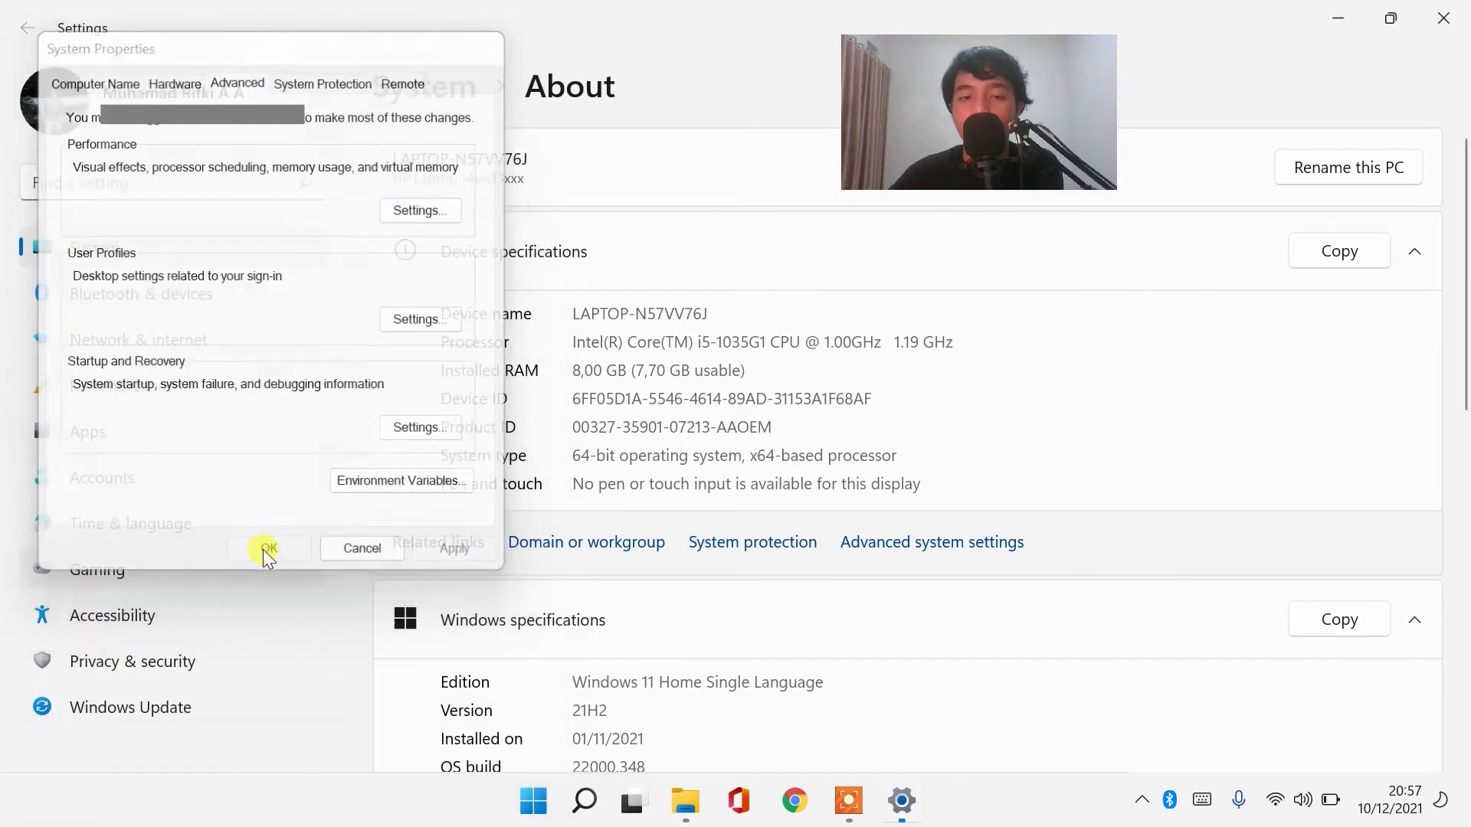
pyautogui.click(1443, 17)
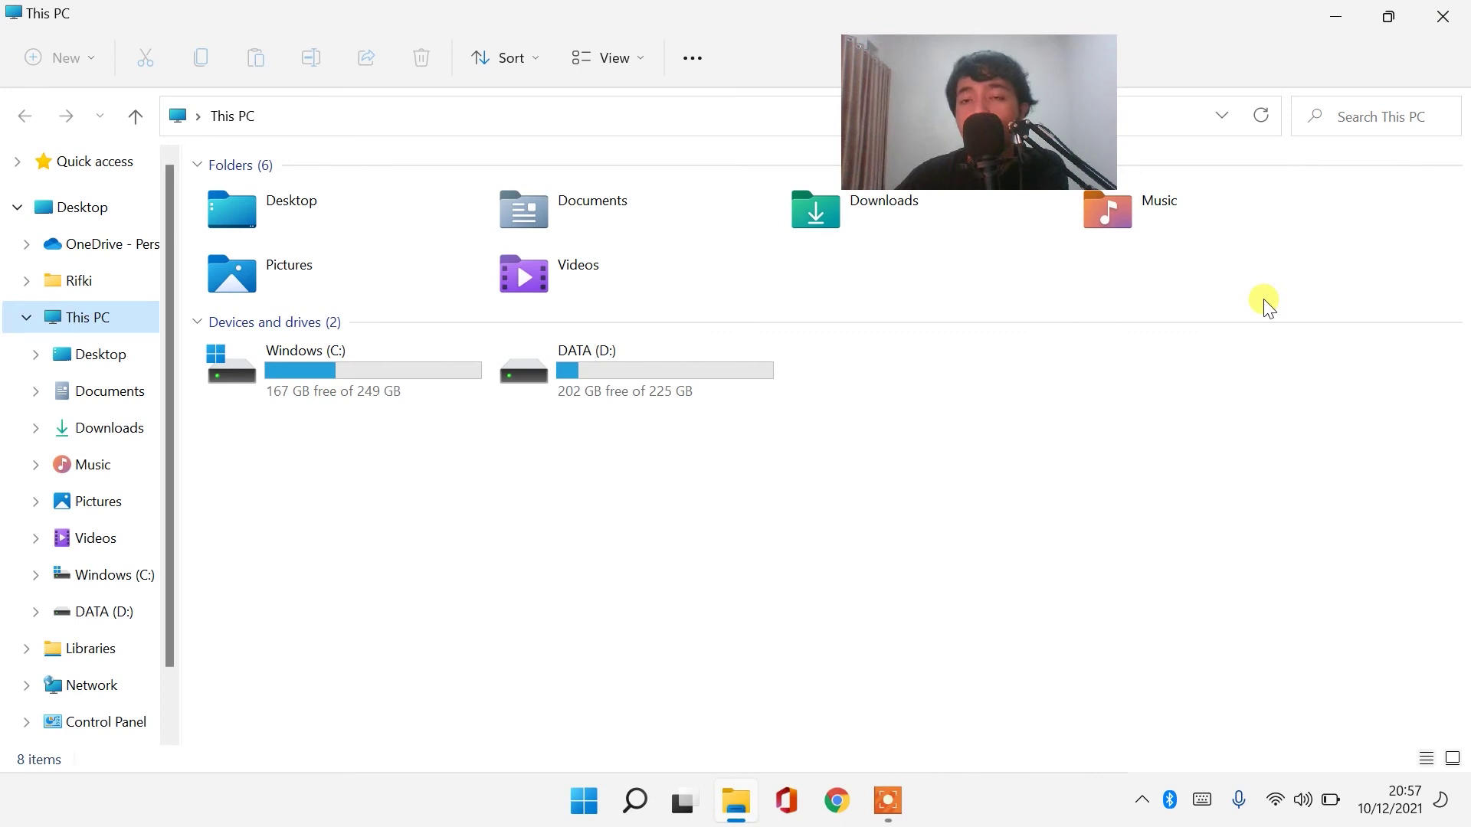